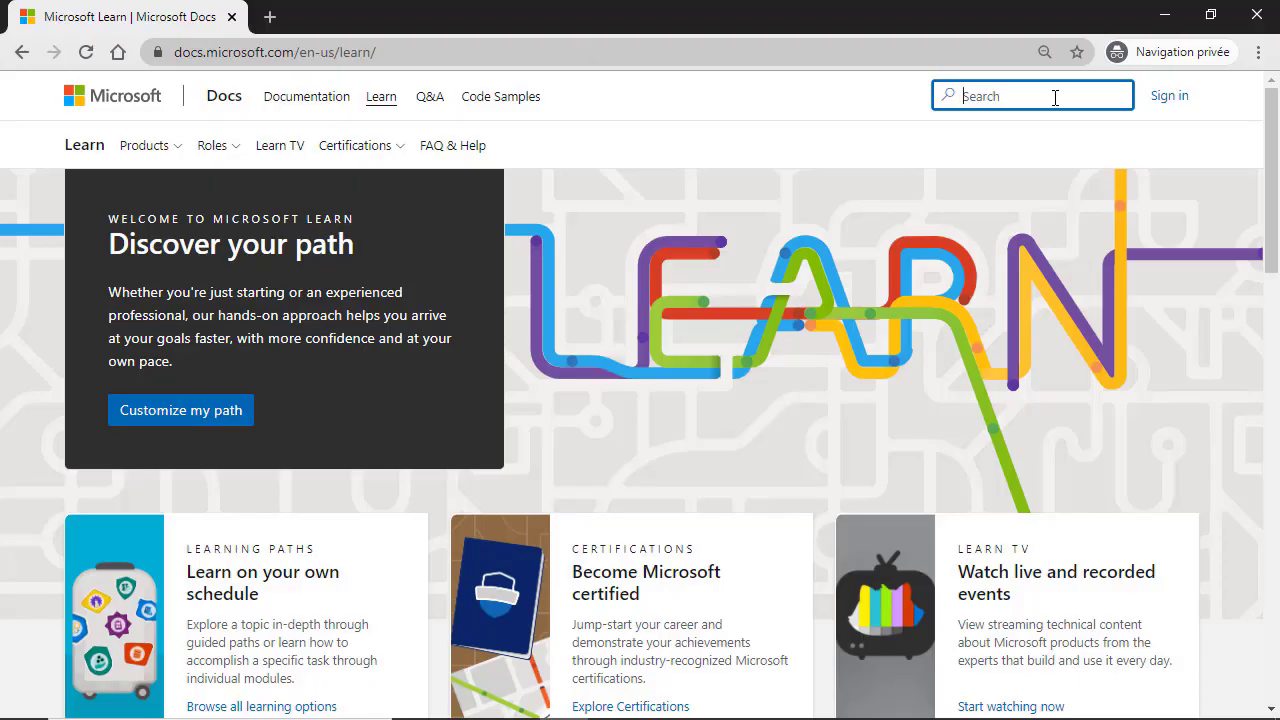
Step: Search Microsoft Learn for 'MS 900' and open the 'Exam MS-900: Microsoft 365 Fundamentals' result
type("MS 900")
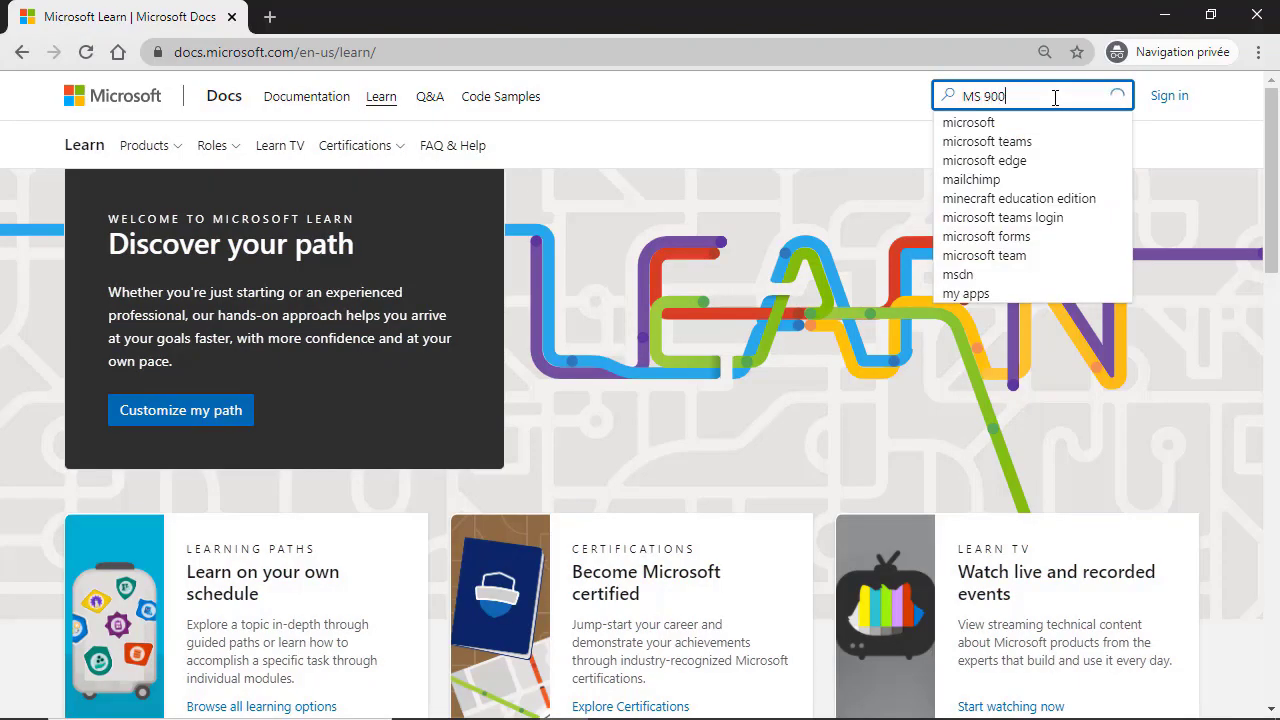
key("Return")
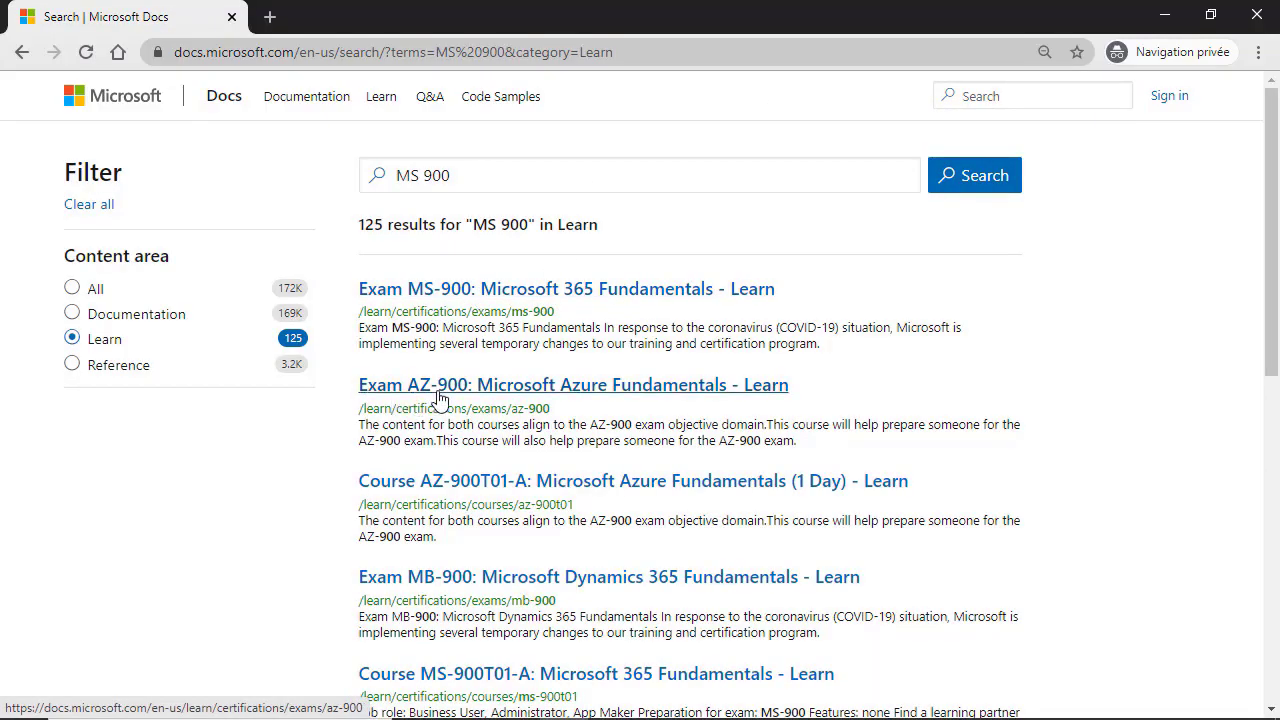
left_click(468, 291)
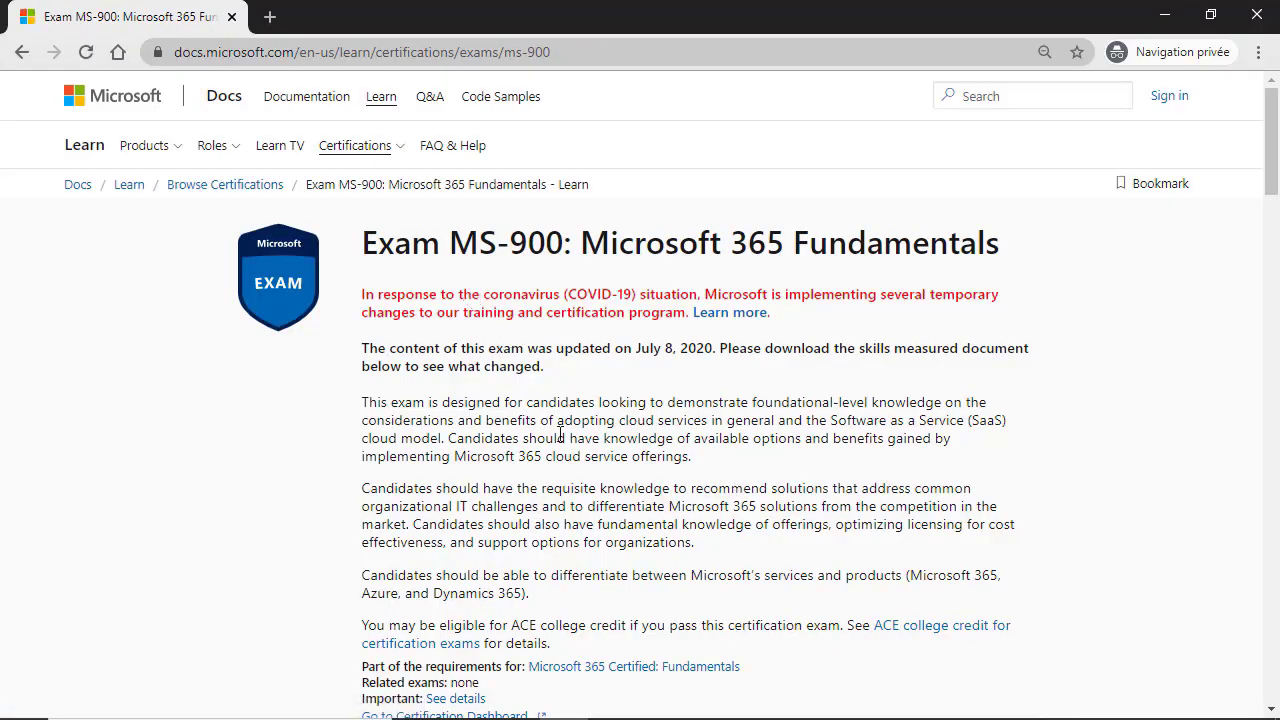
scroll(563, 437, "down", 1)
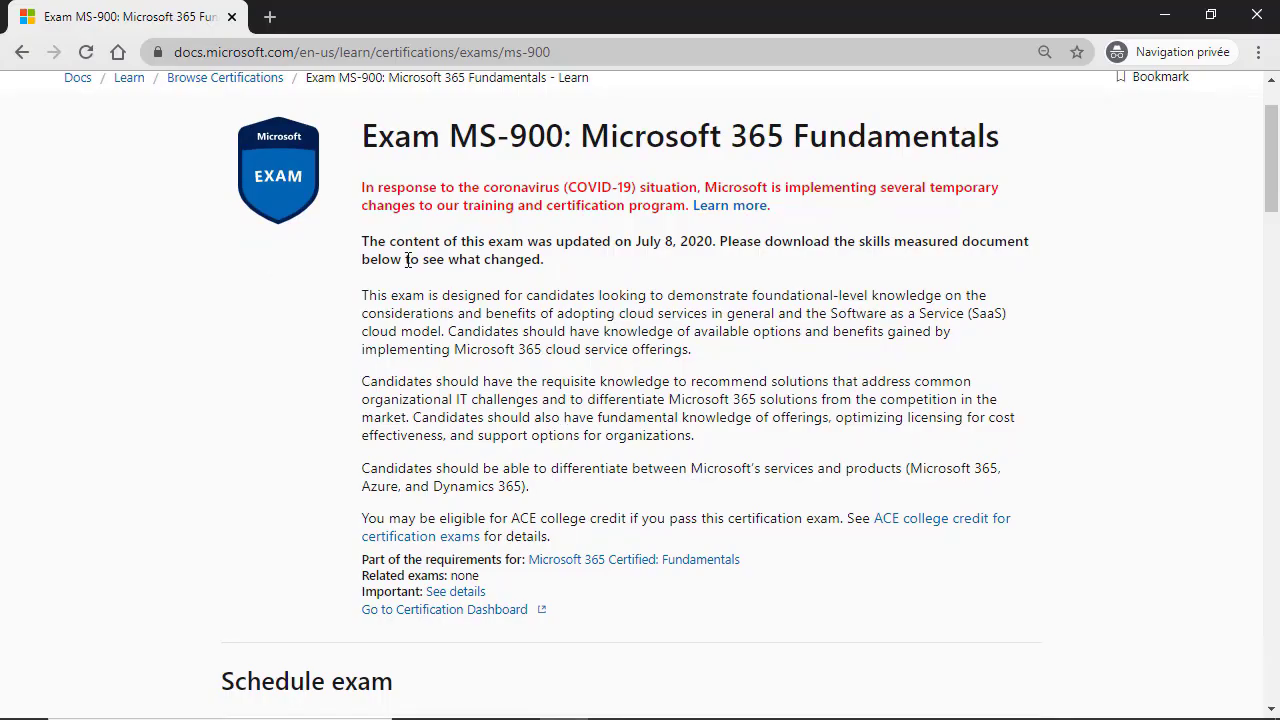
scroll(505, 294, "up", 1)
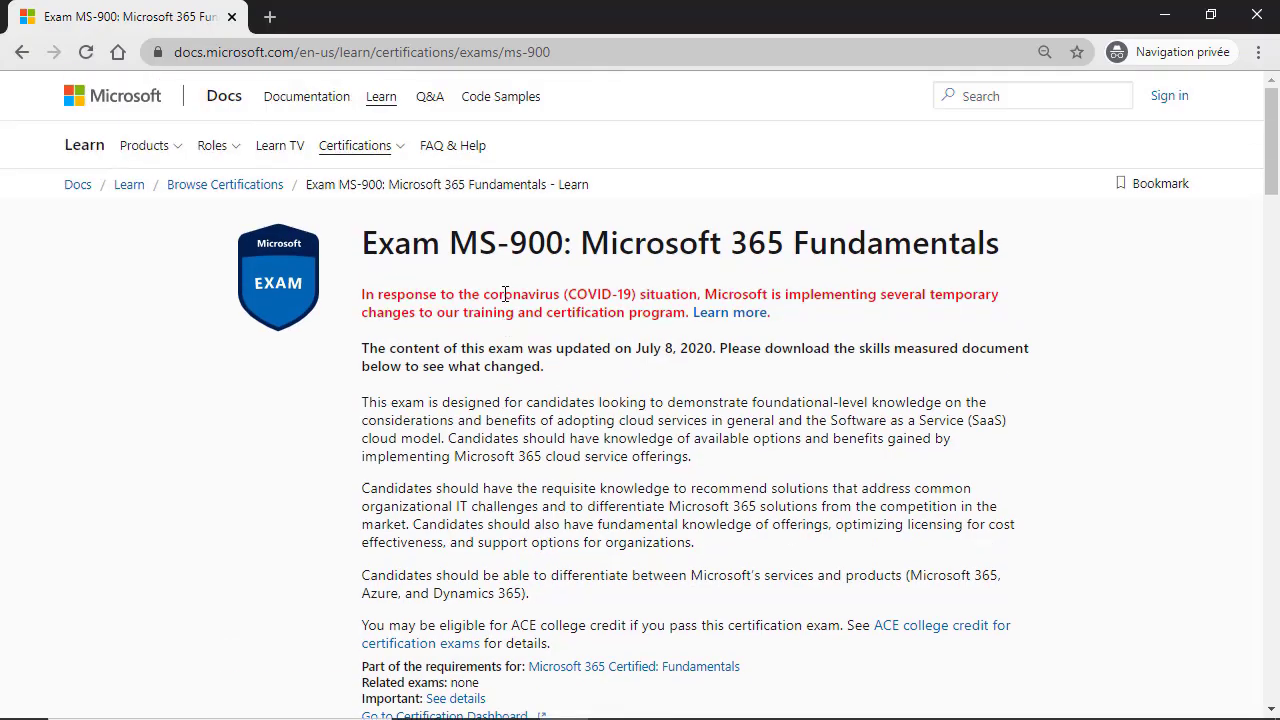
Step: Change the page URL's language code from en-us to FR-FR and reload the exam page
left_click(328, 46)
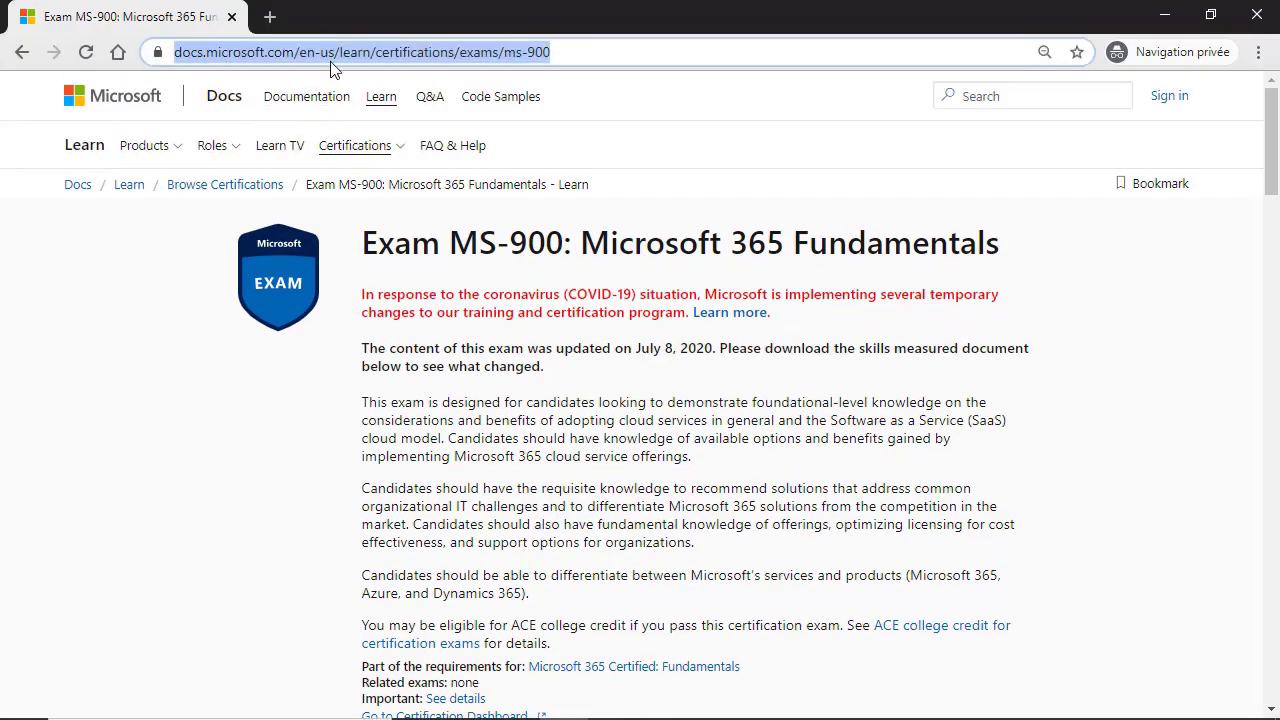
left_click(333, 51)
key("BackSpace")
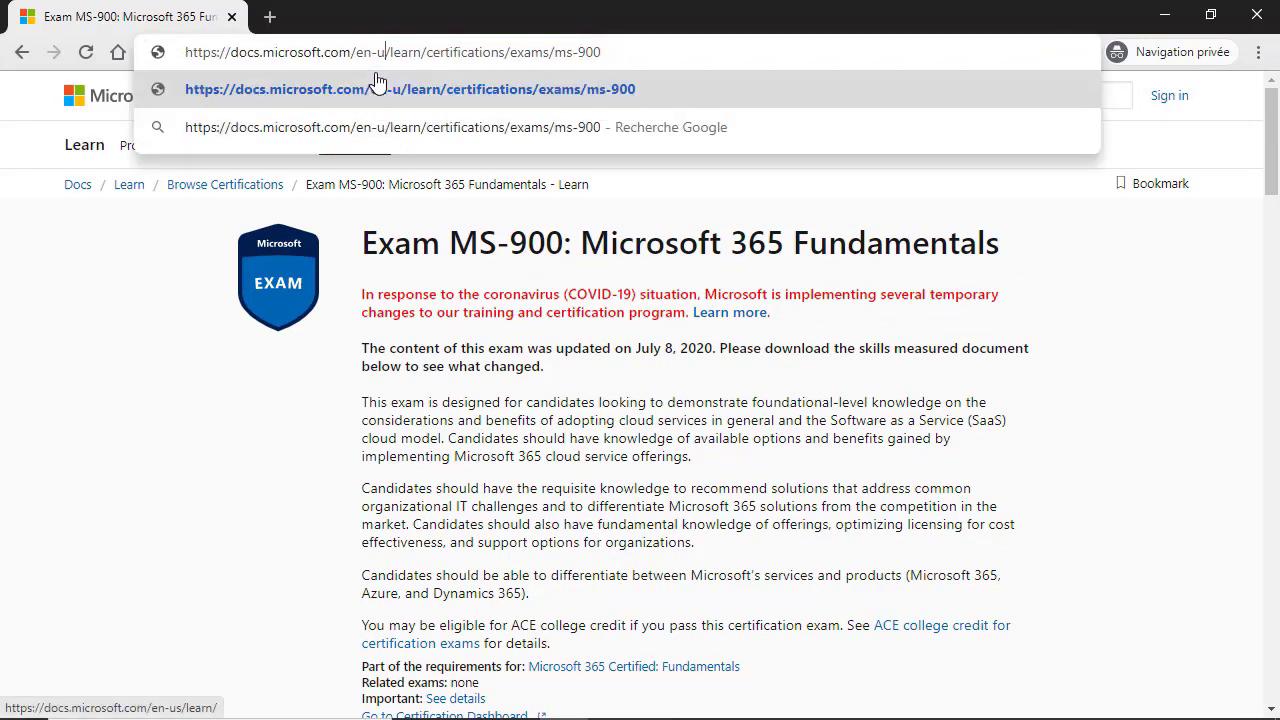
key("BackSpace")
type("FR")
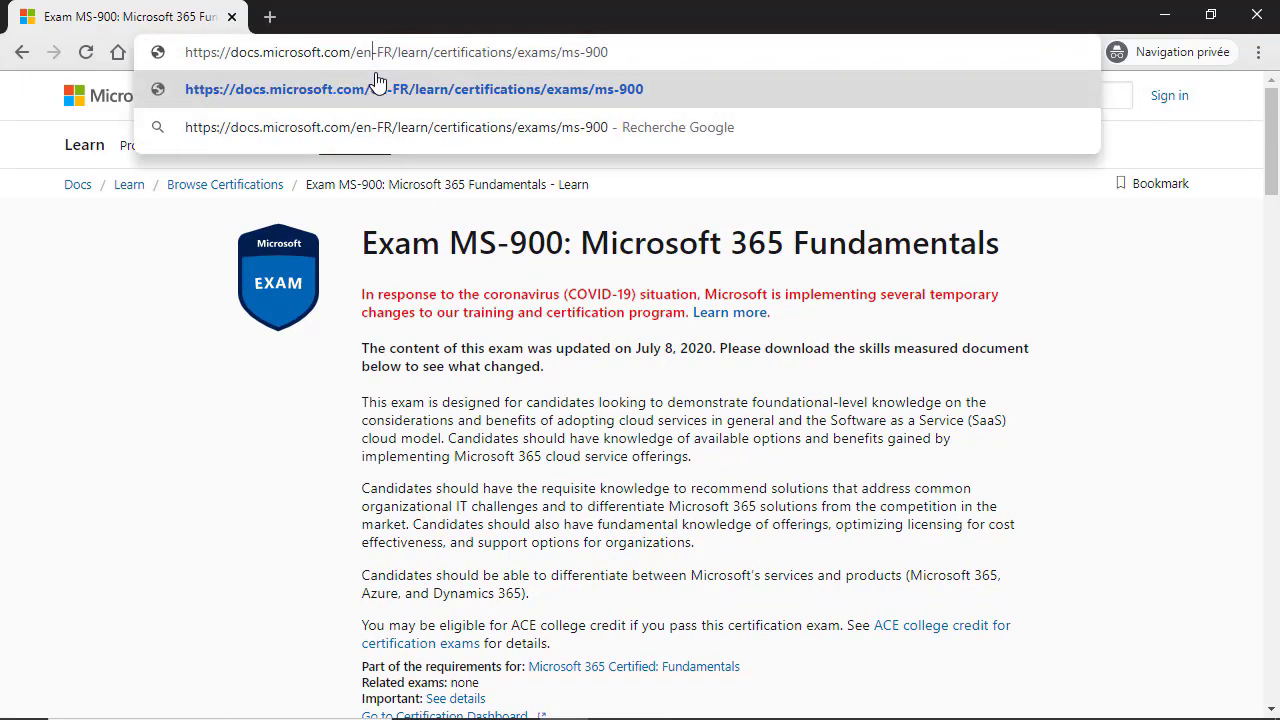
key("BackSpace")
key("BackSpace")
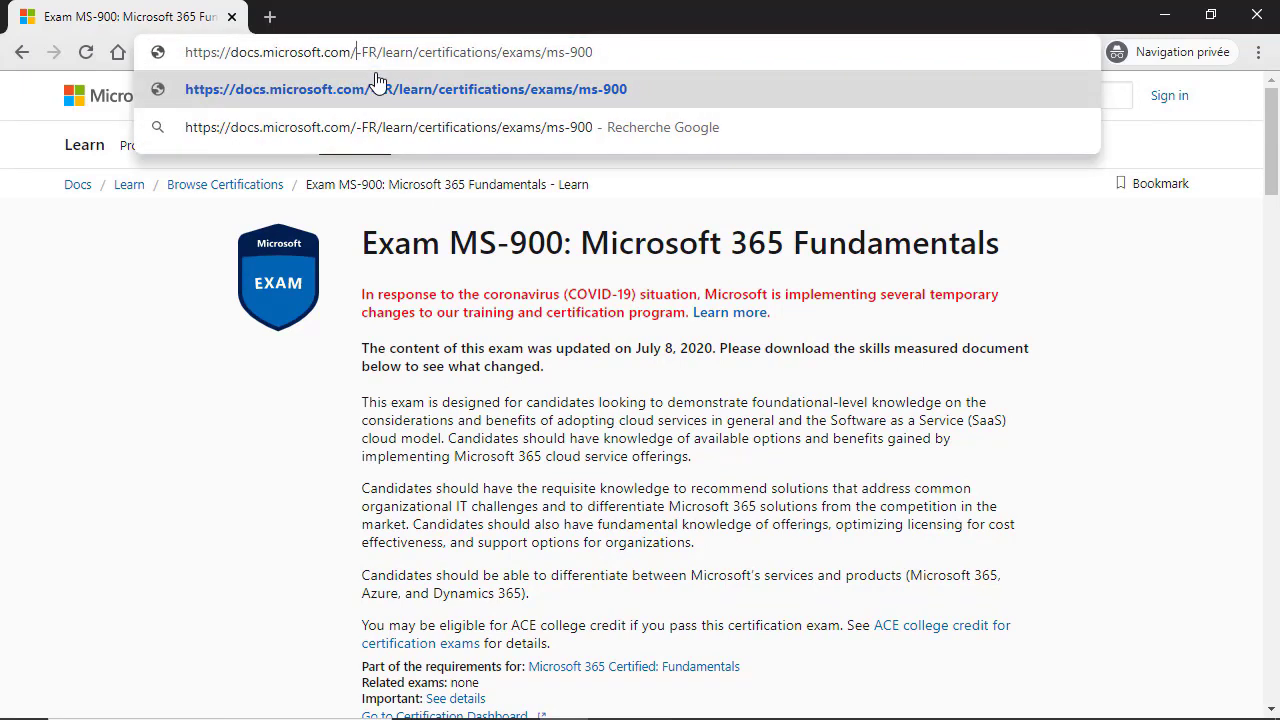
type("FR")
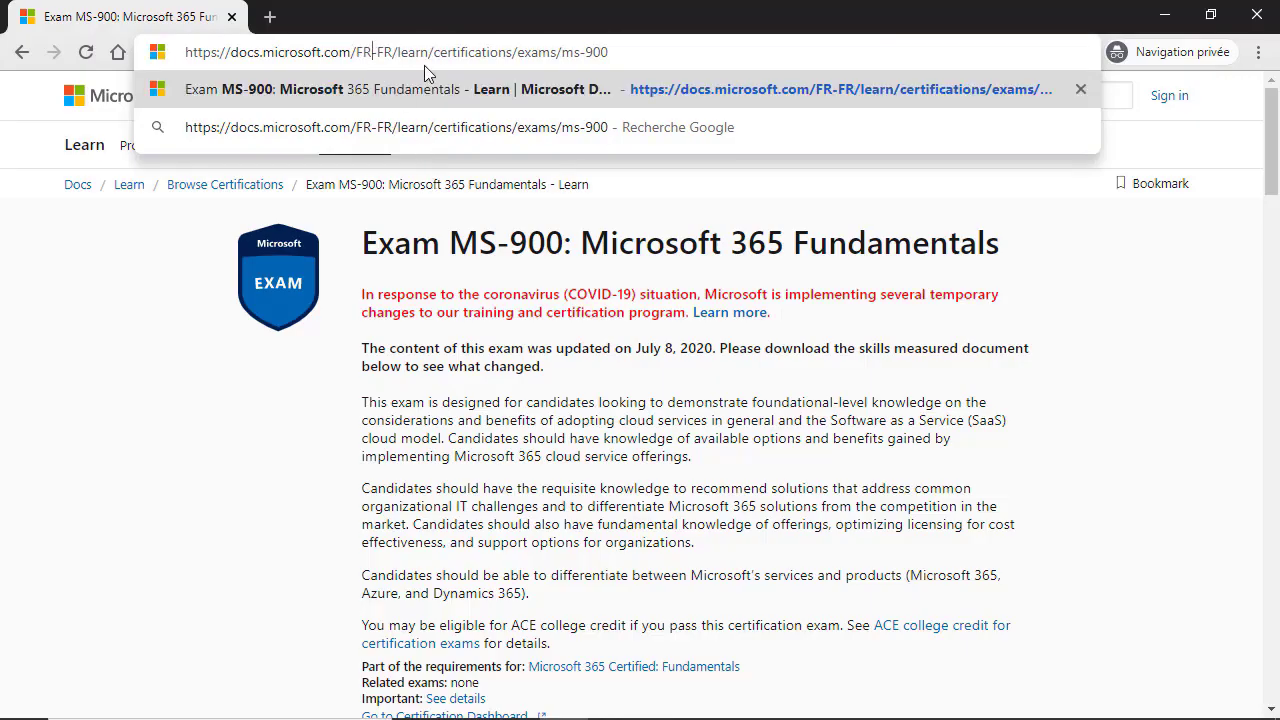
left_click_drag(356, 54, 395, 54)
key("Return")
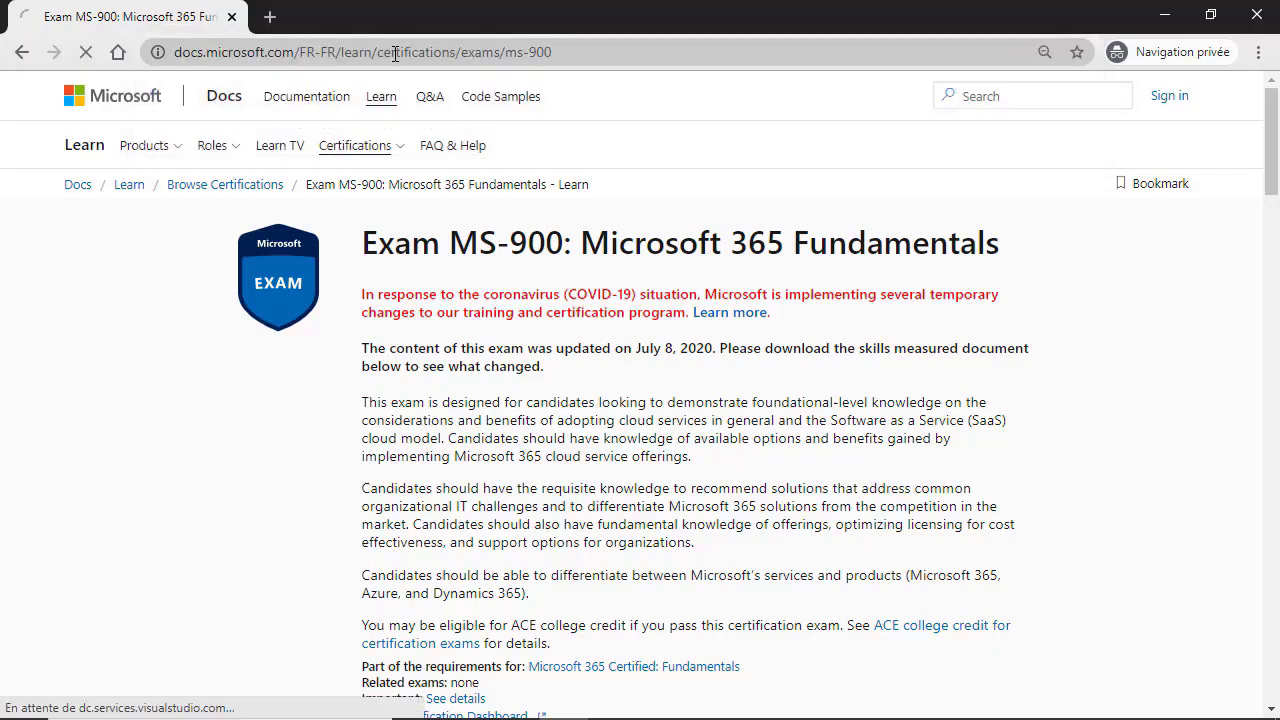
scroll(322, 430, "down", 1)
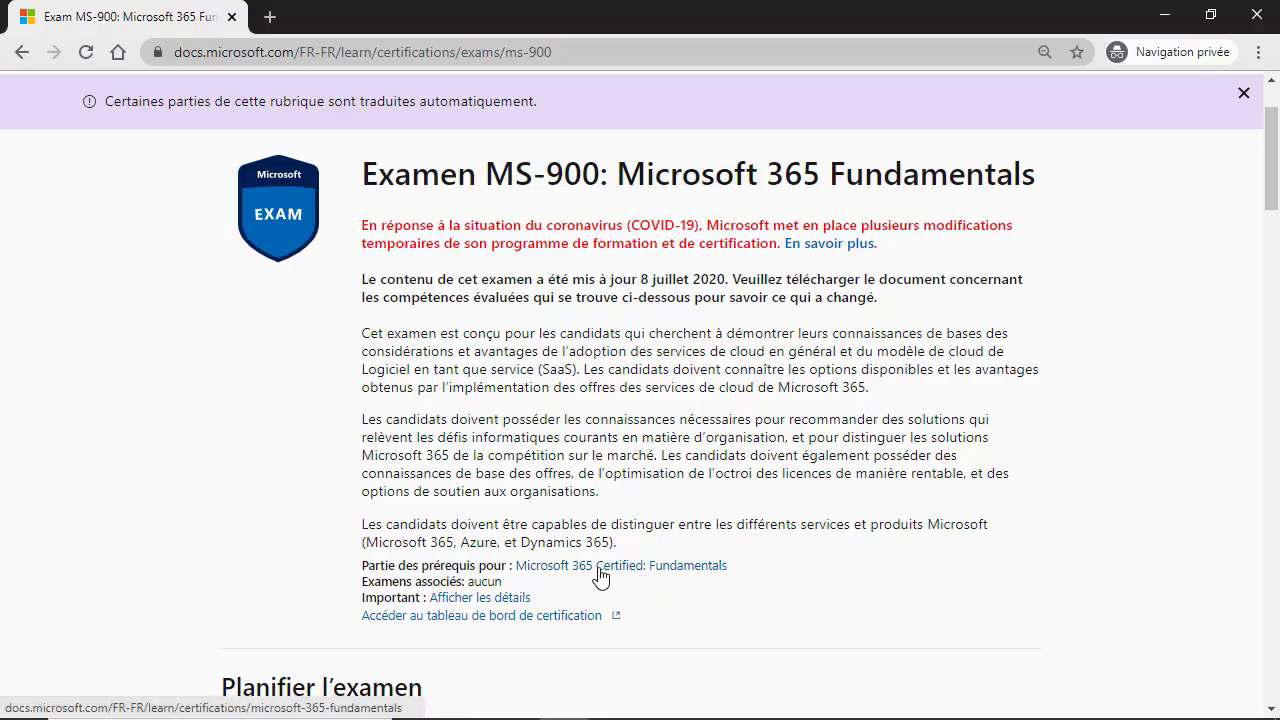
Step: Keep France as the exam country and choose 'Planifier avec Pearson VUE' for MS-900
scroll(343, 567, "down", 2)
scroll(343, 567, "down", 4)
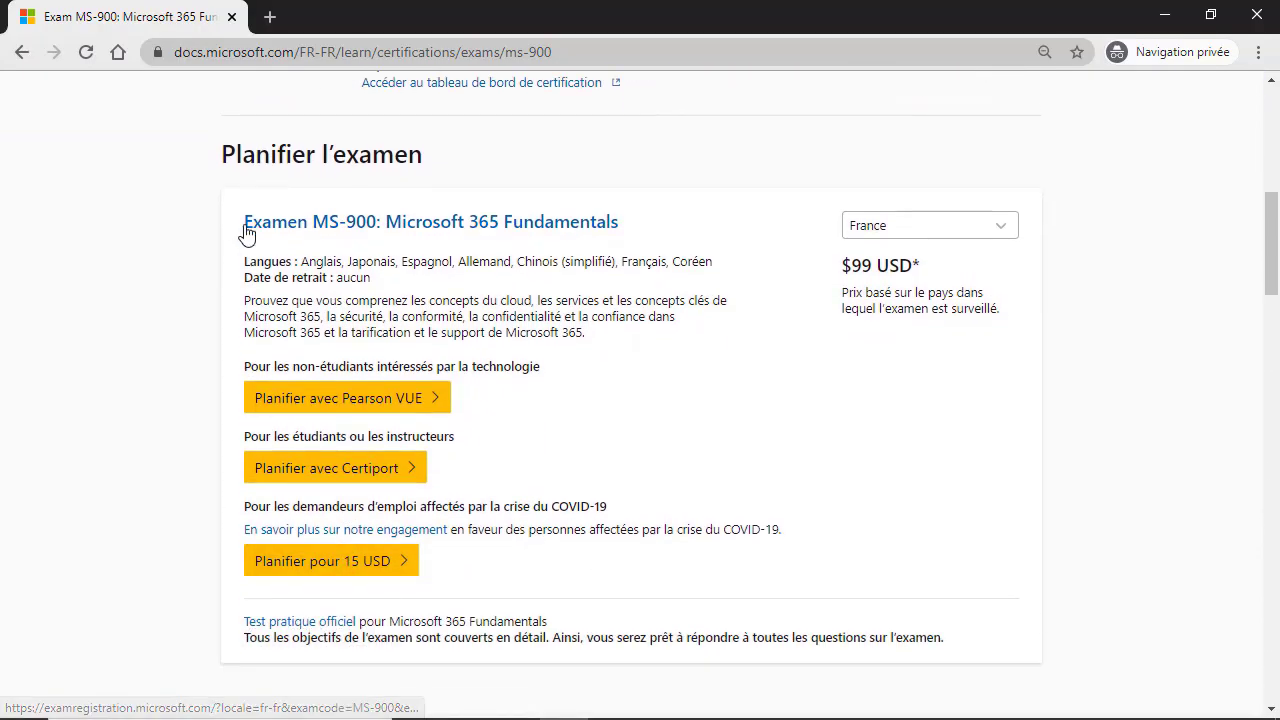
left_click(995, 230)
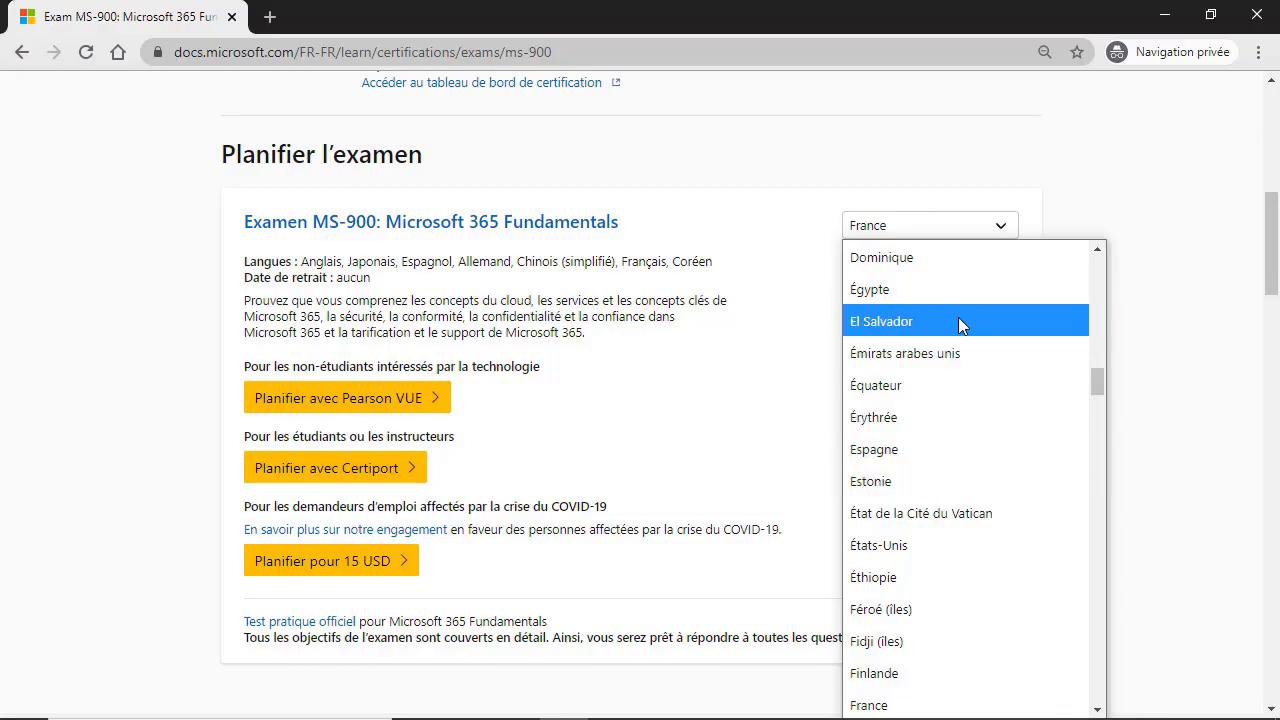
left_click(999, 232)
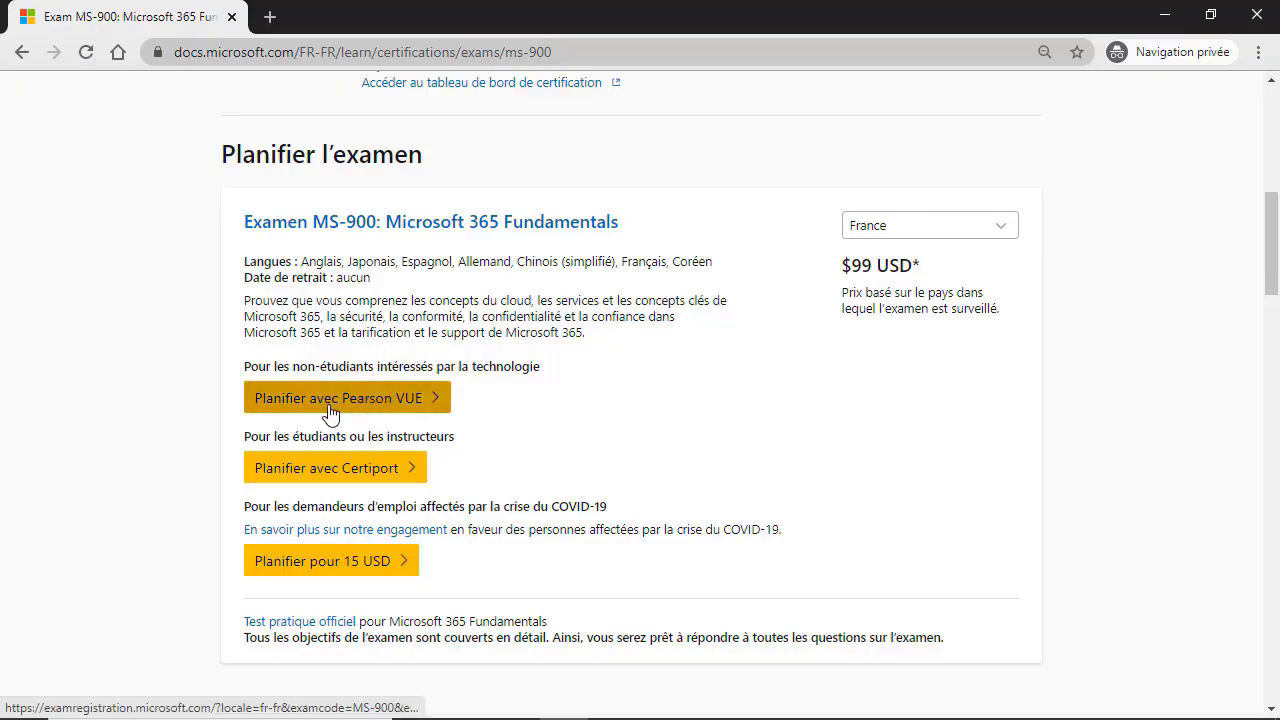
left_click(400, 402)
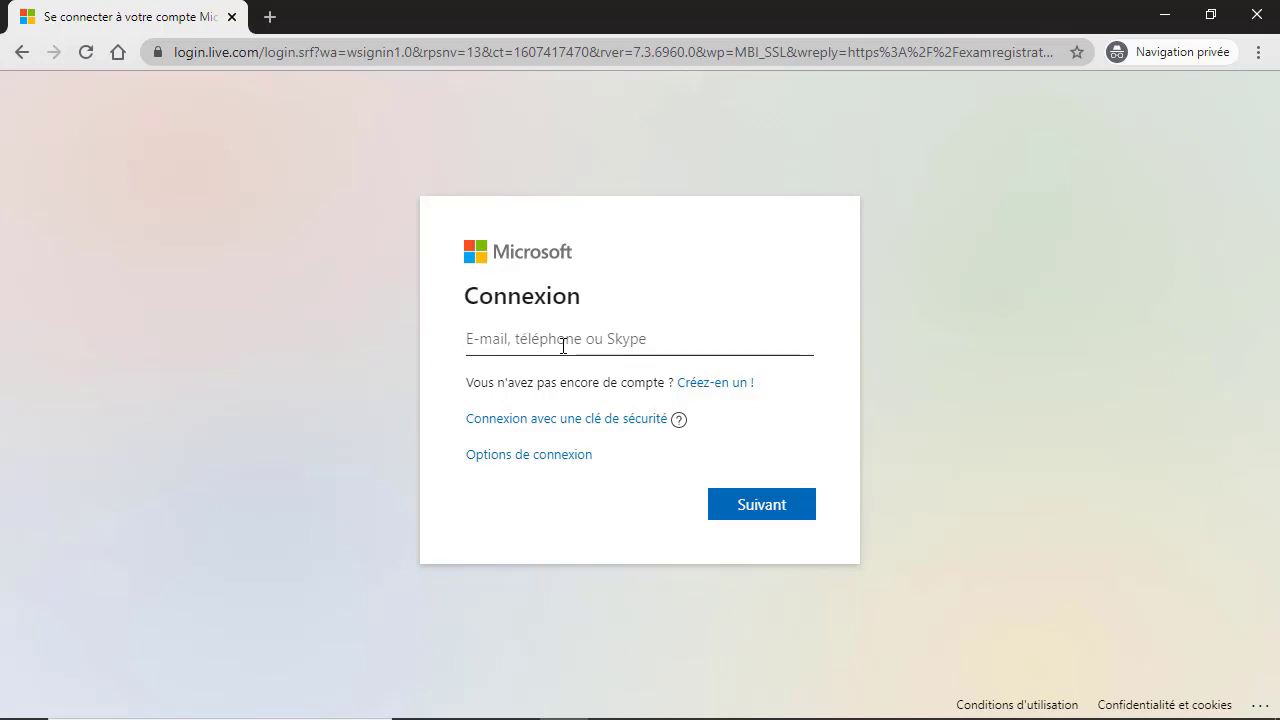
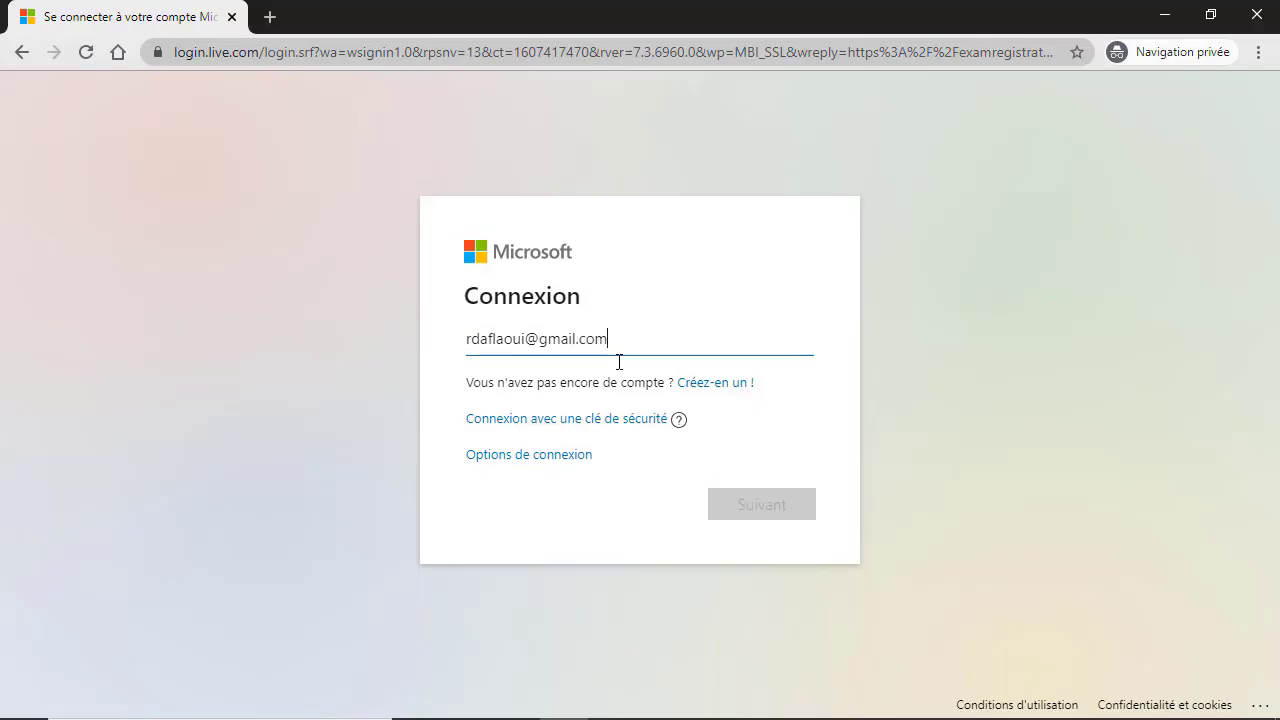
Step: Sign in with the Microsoft account's e-mail address and password
key("Return")
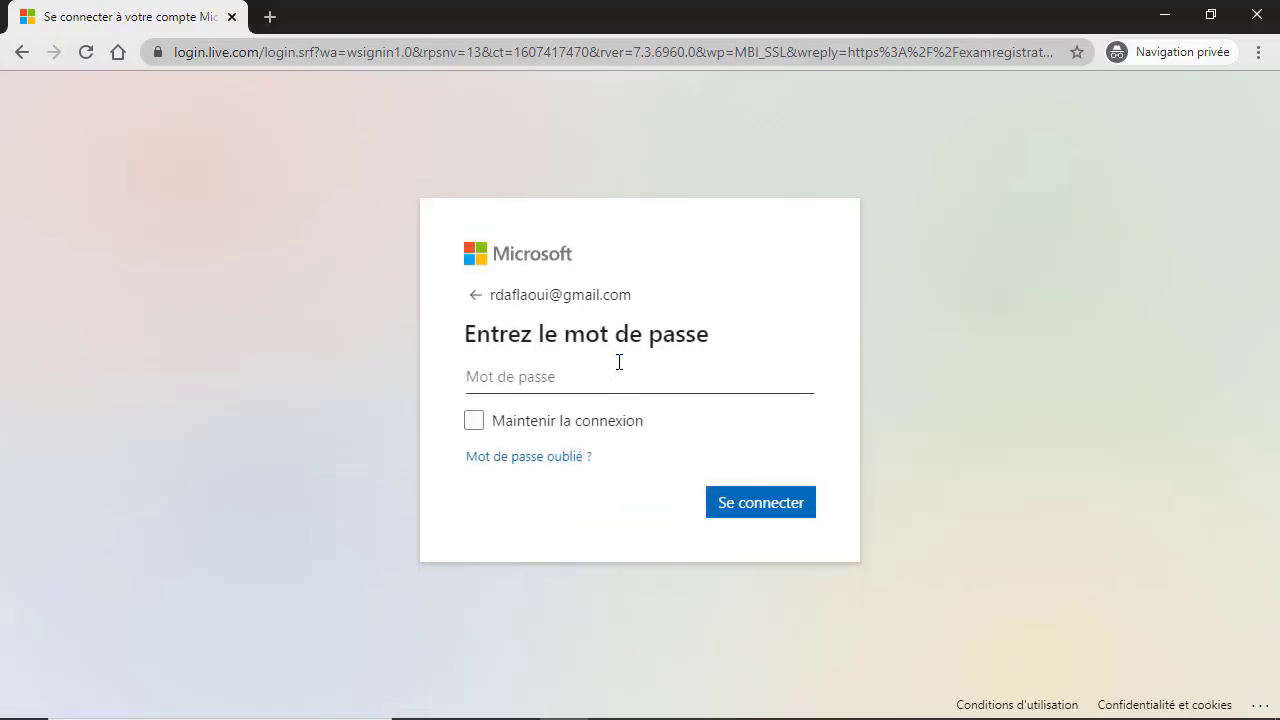
type("••••••••••••")
key("Return")
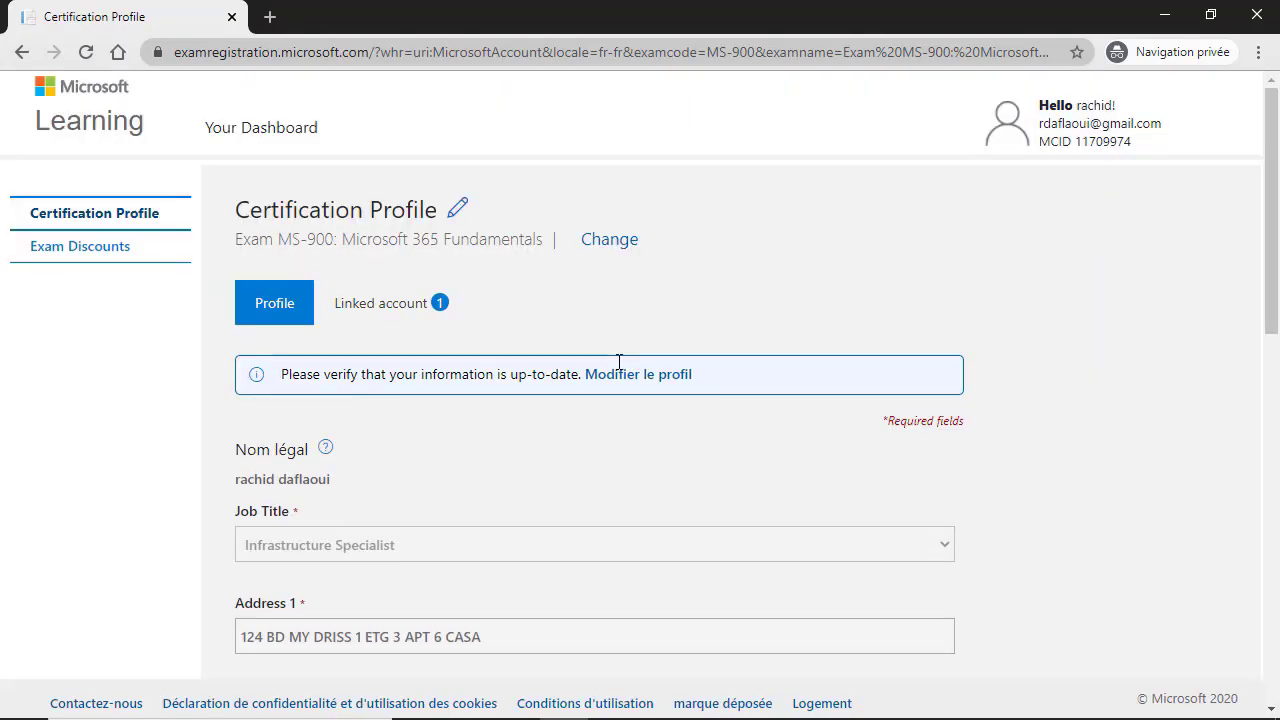
Step: Review the prefilled Certification Profile form and submit it with Continuer
scroll(568, 415, "down", 1)
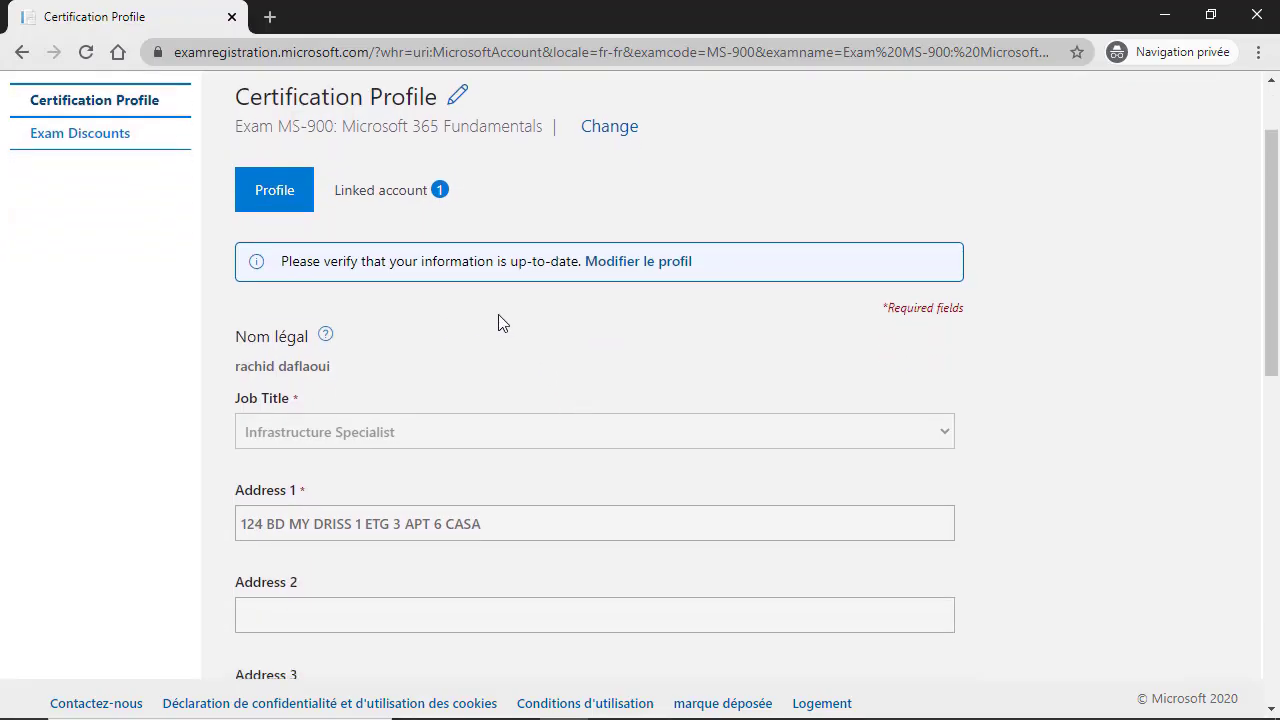
scroll(516, 318, "down", 1)
scroll(516, 318, "up", 2)
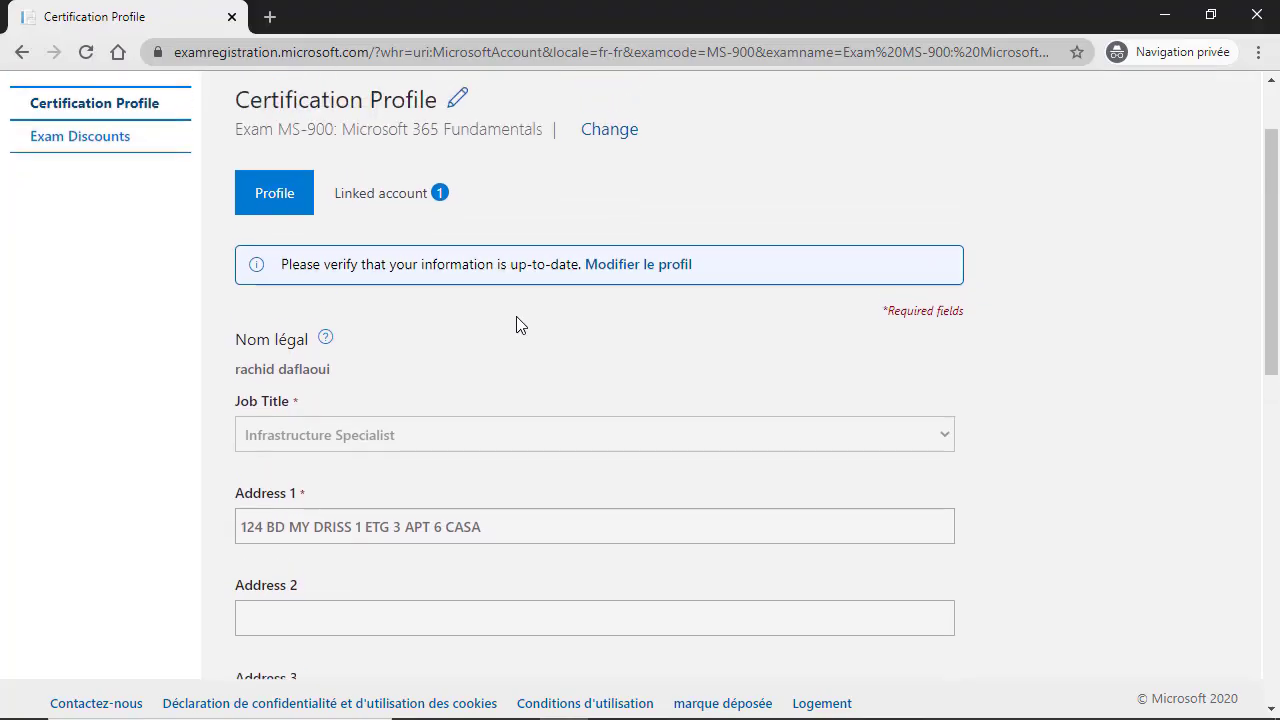
scroll(589, 309, "down", 5)
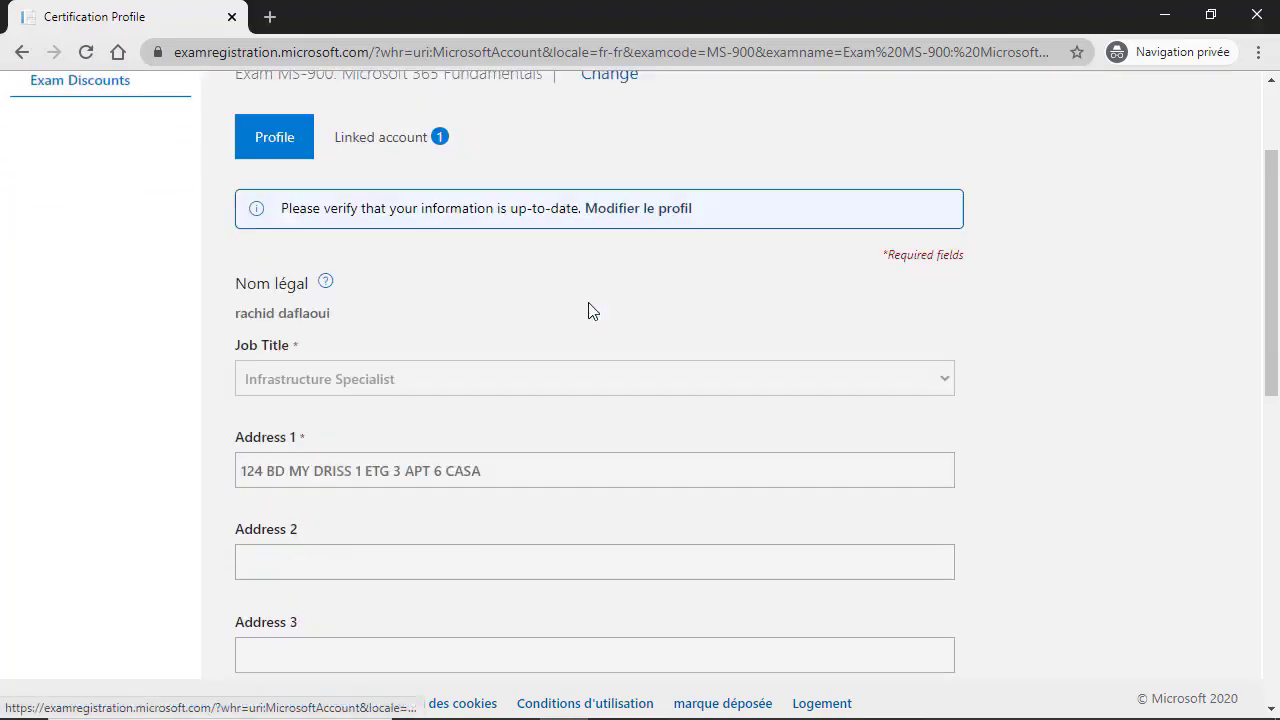
scroll(590, 309, "down", 6)
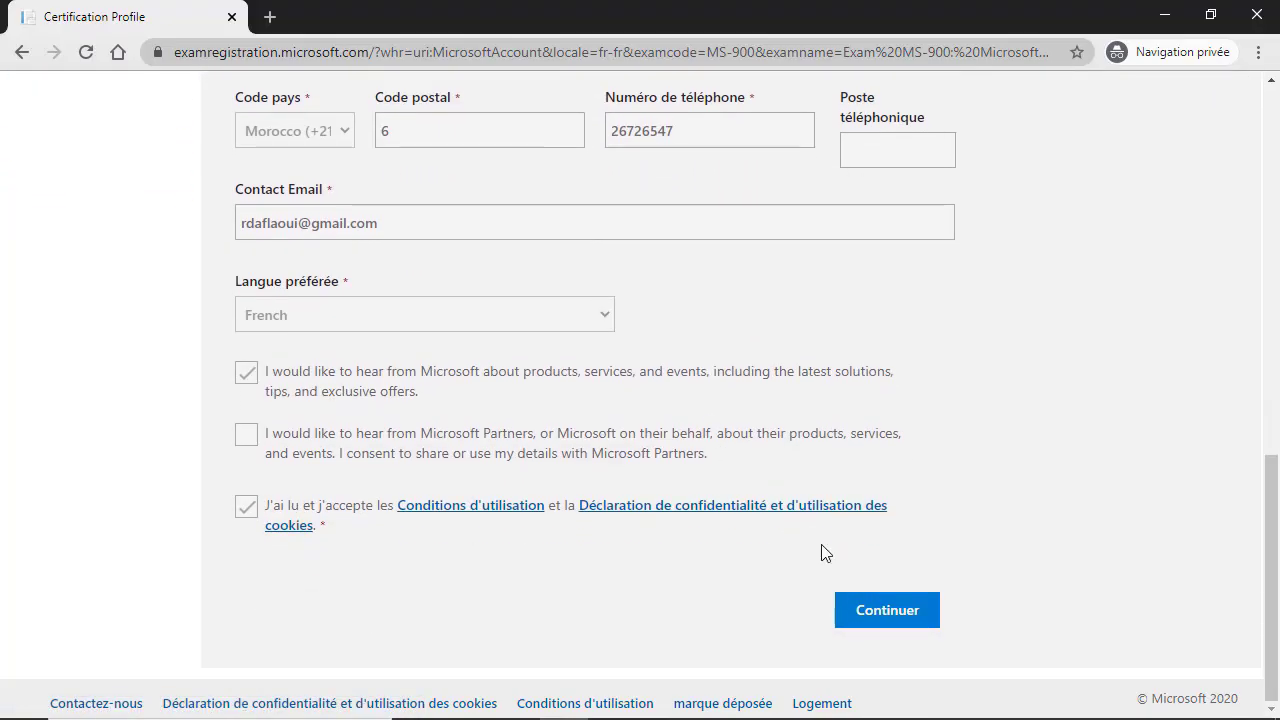
left_click(907, 619)
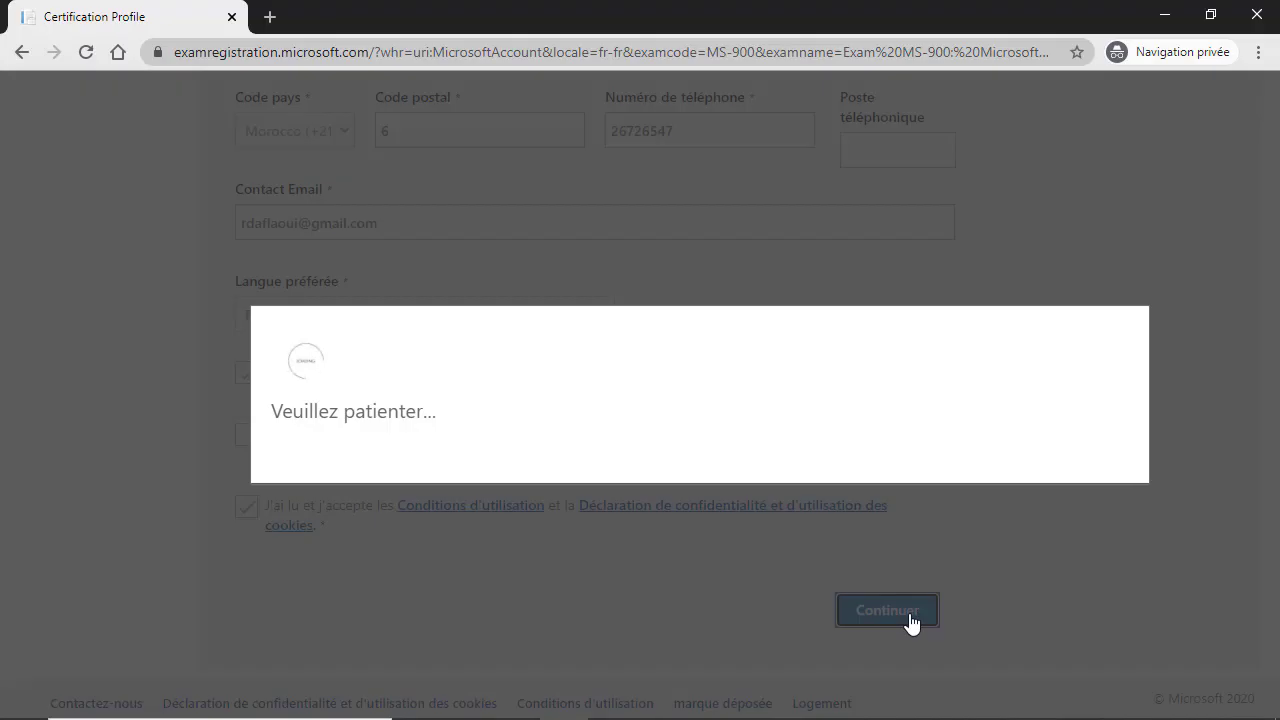
Step: Proceed past Exam Discounts with no discount applied via the Schedule exam button
scroll(908, 623, "down", 1)
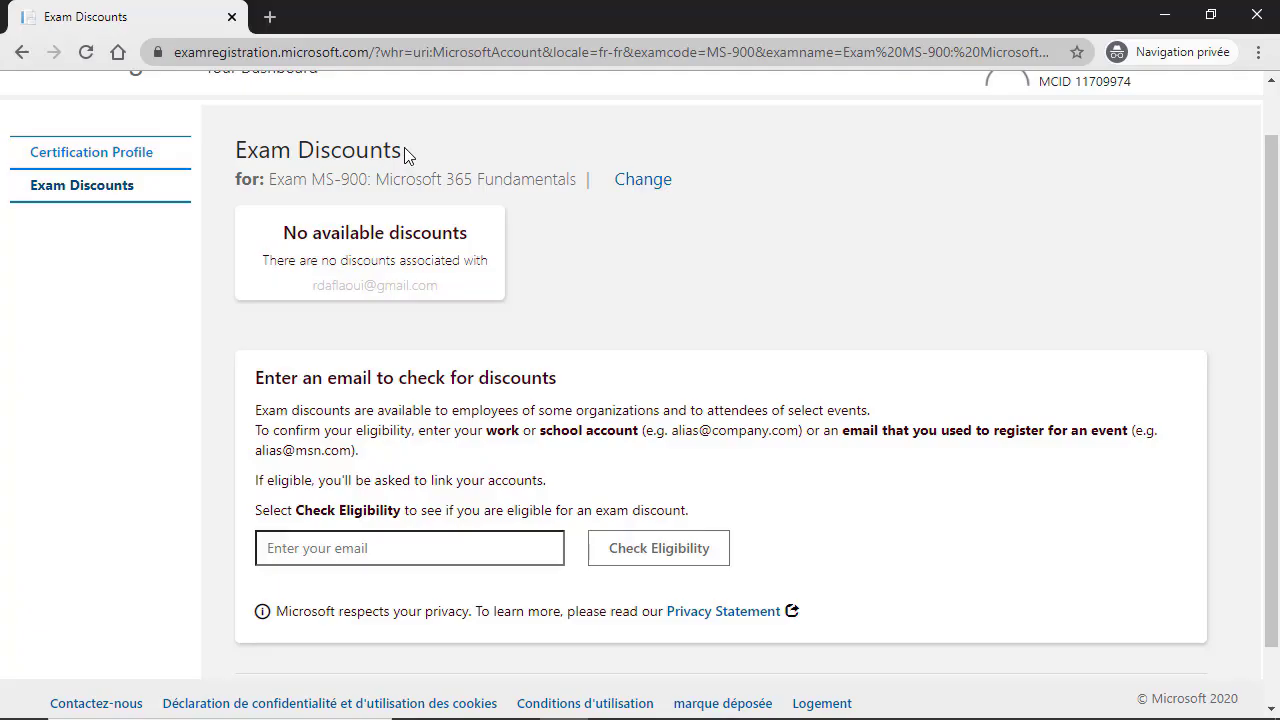
scroll(886, 531, "down", 1)
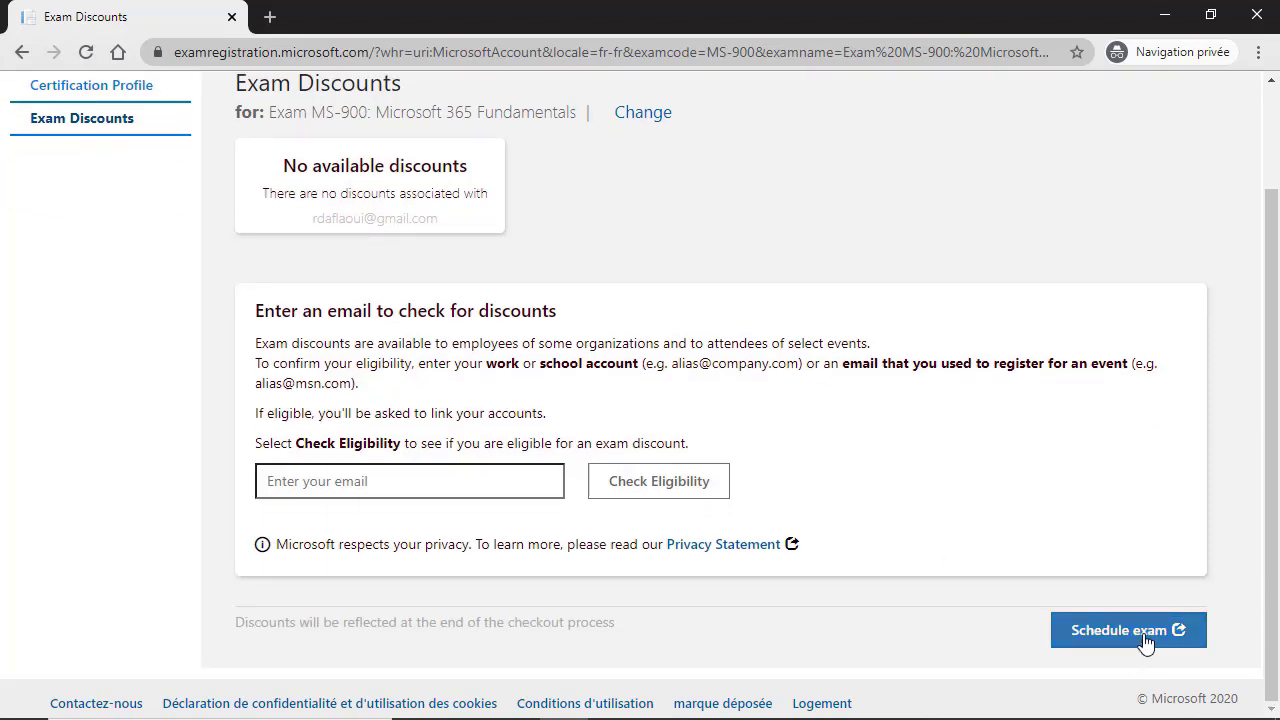
left_click(1146, 638)
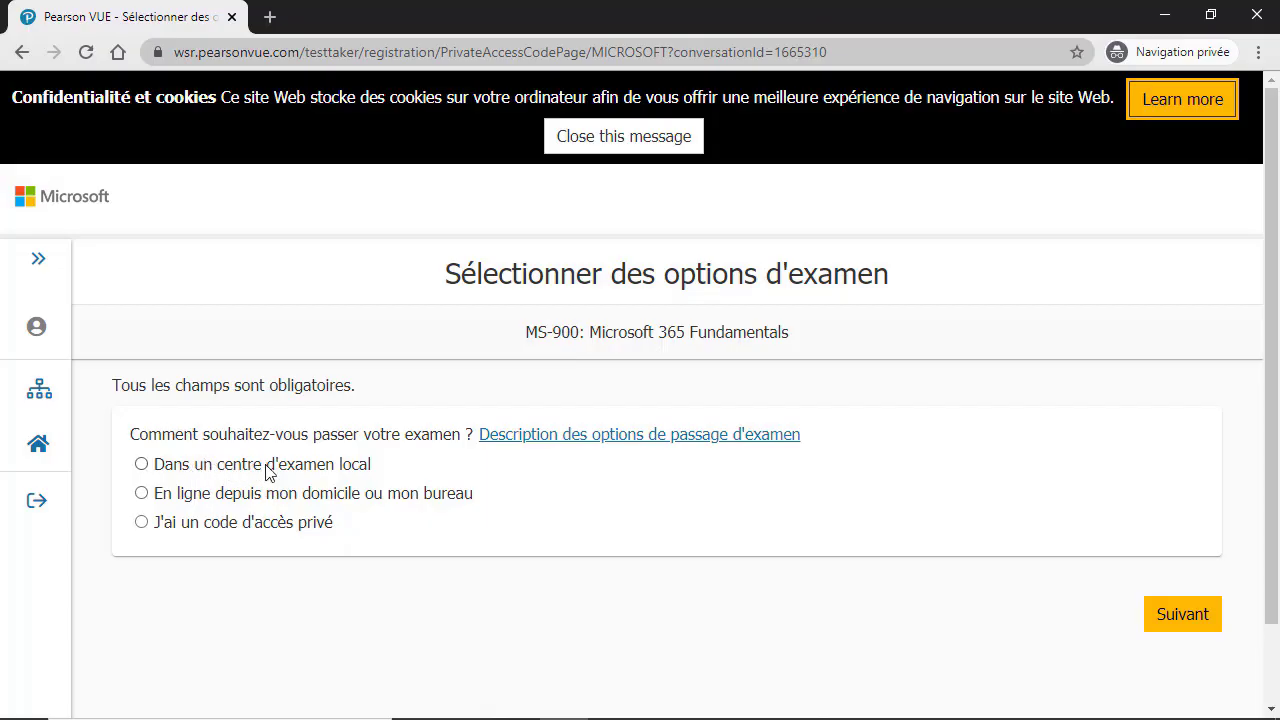
Step: Choose 'Dans un centre d'examen local' and Anglais as the MS-900 exam language
left_click(141, 465)
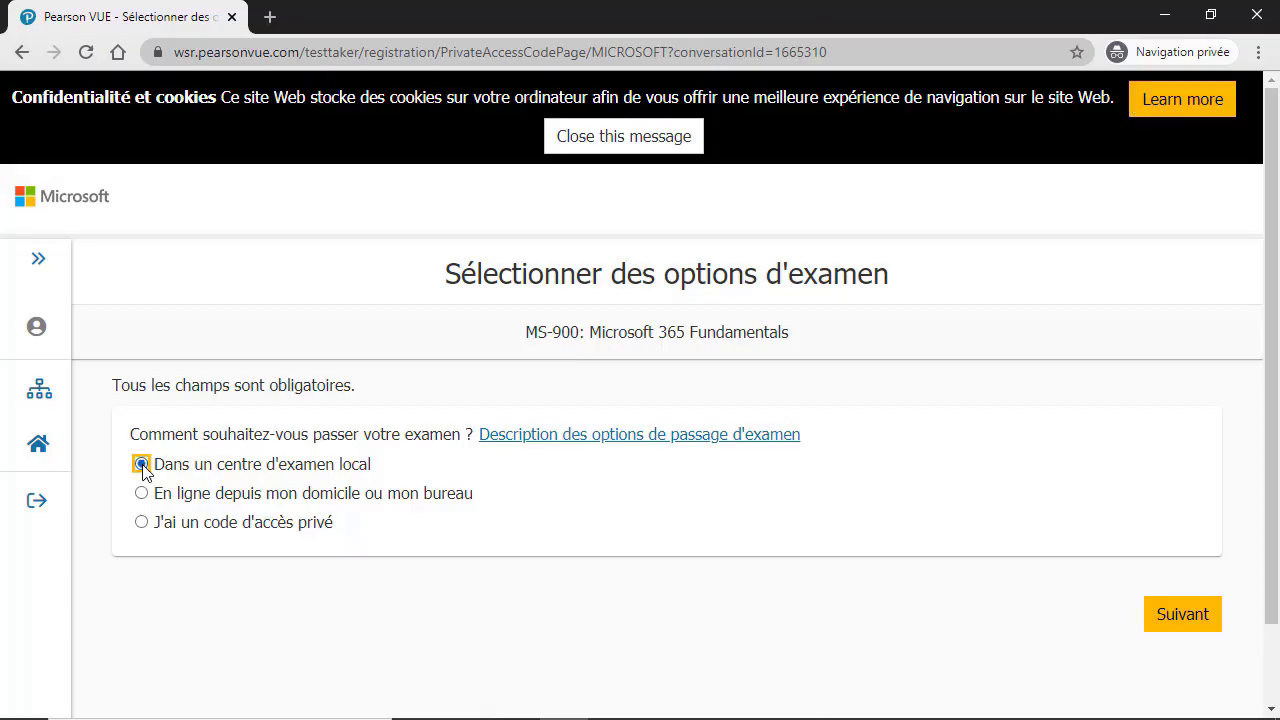
left_click(1182, 615)
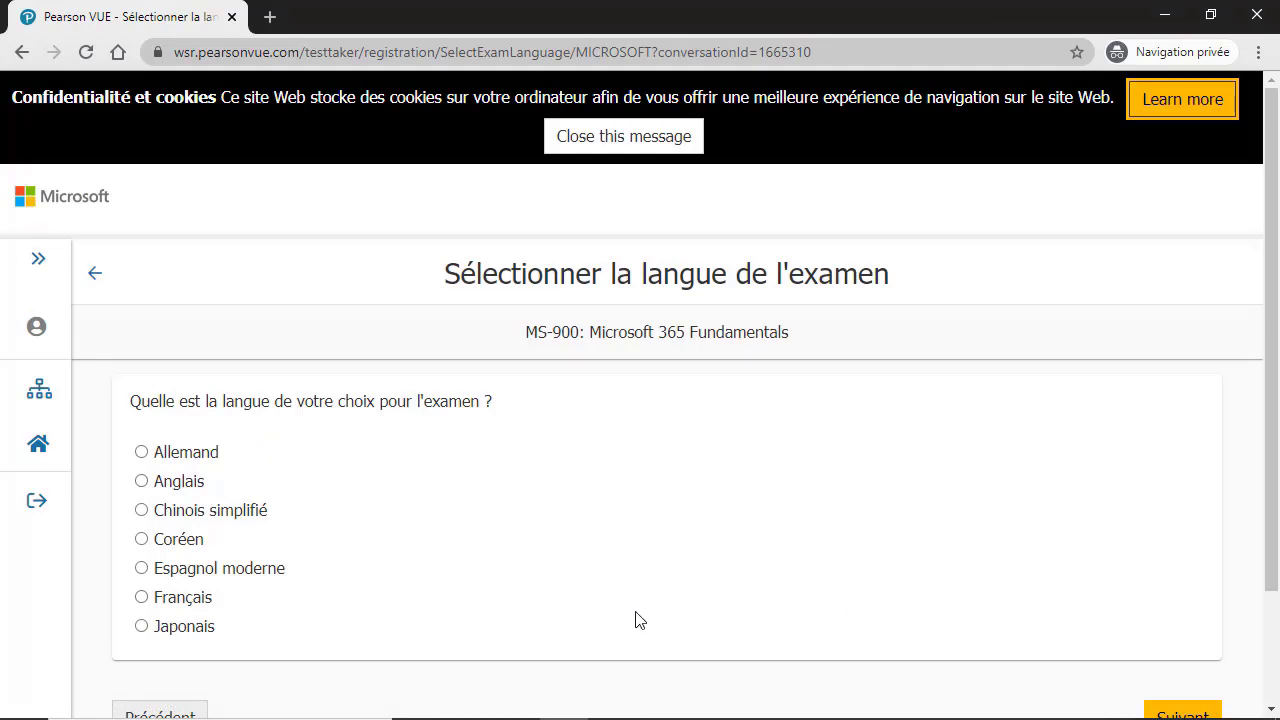
left_click(142, 482)
scroll(600, 509, "down", 1)
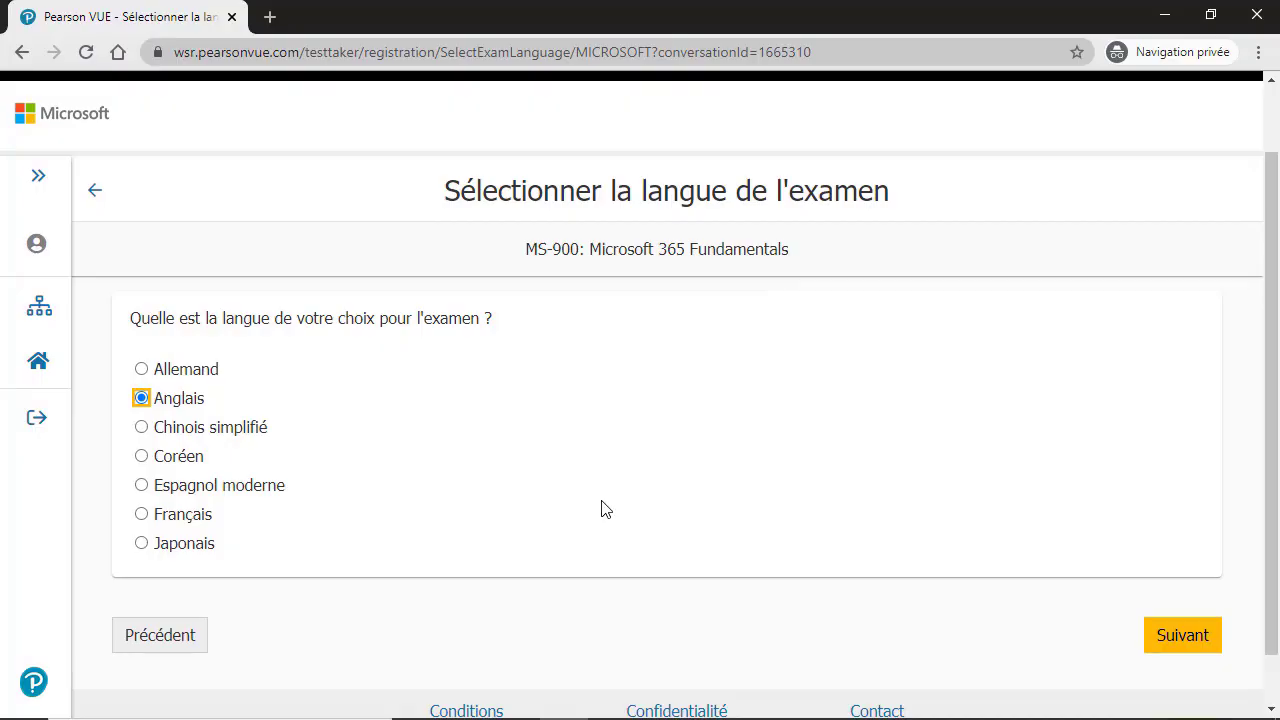
left_click(1190, 642)
Step: Tick ITCertif and Centre d'Enseignement des Sciences Appliques in the test-centre results and continue
left_click(1194, 651)
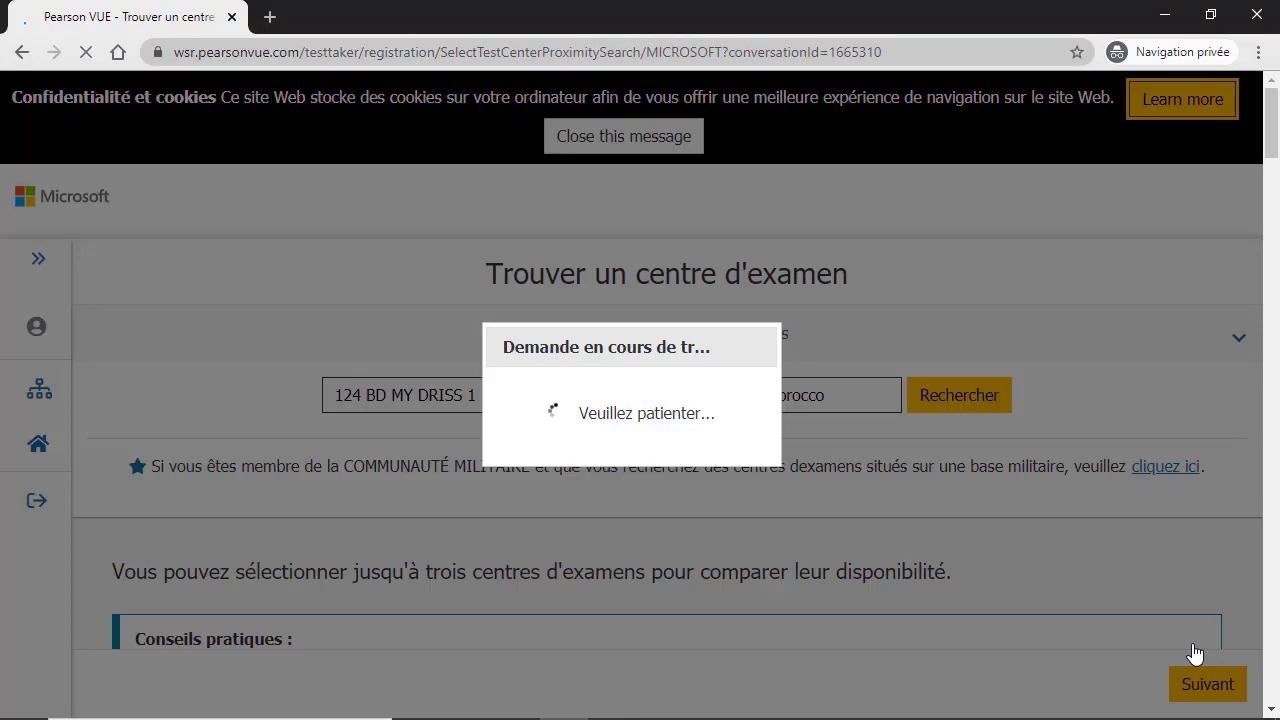
scroll(743, 537, "down", 6)
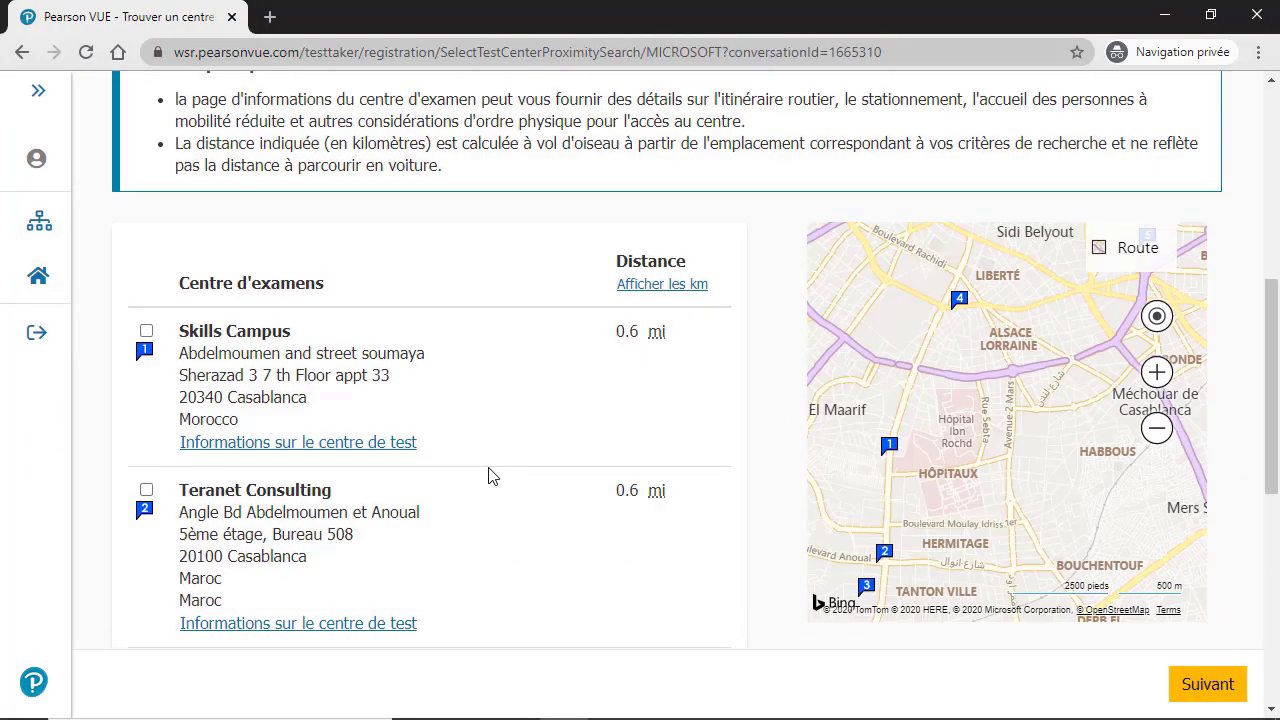
scroll(490, 476, "down", 1)
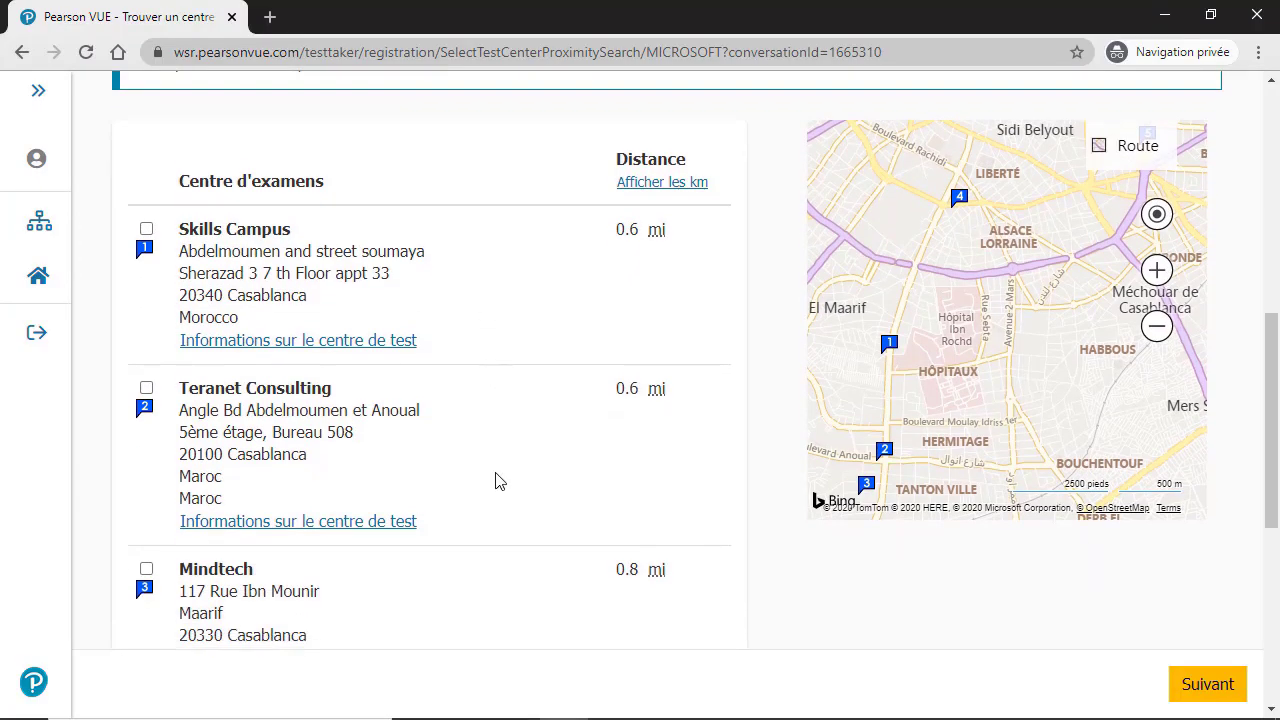
scroll(497, 480, "down", 1)
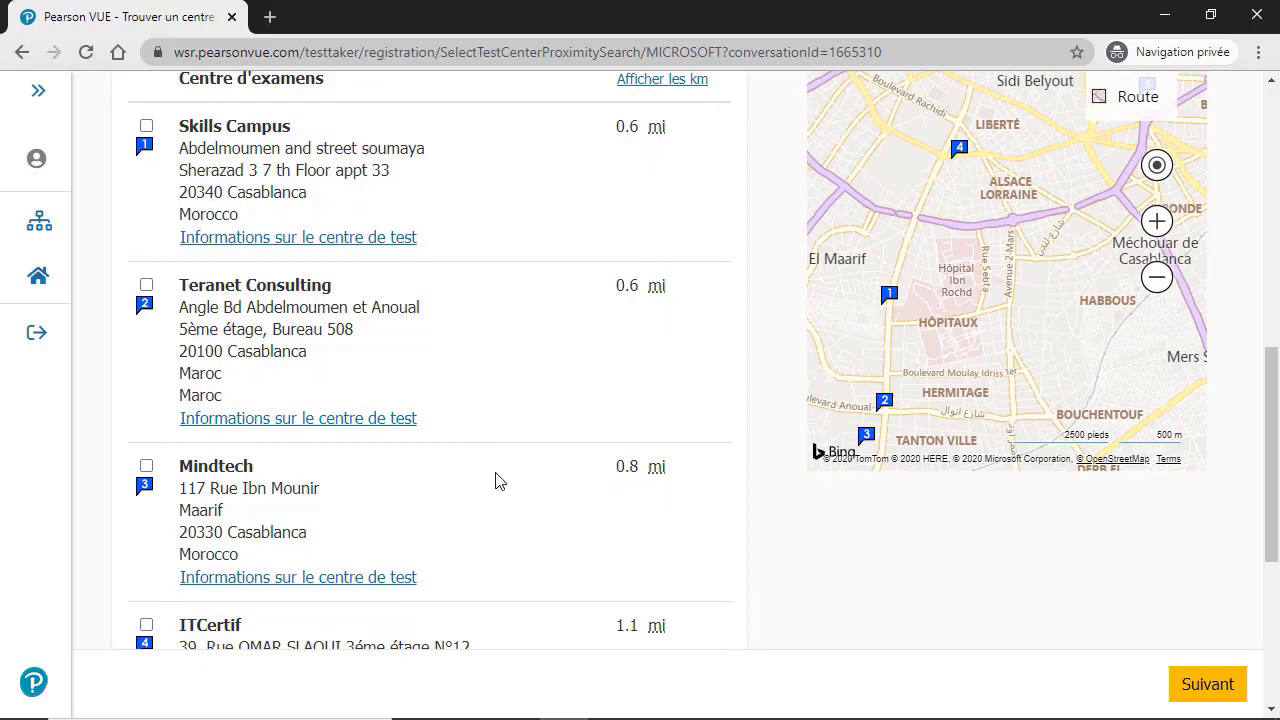
scroll(499, 480, "down", 1)
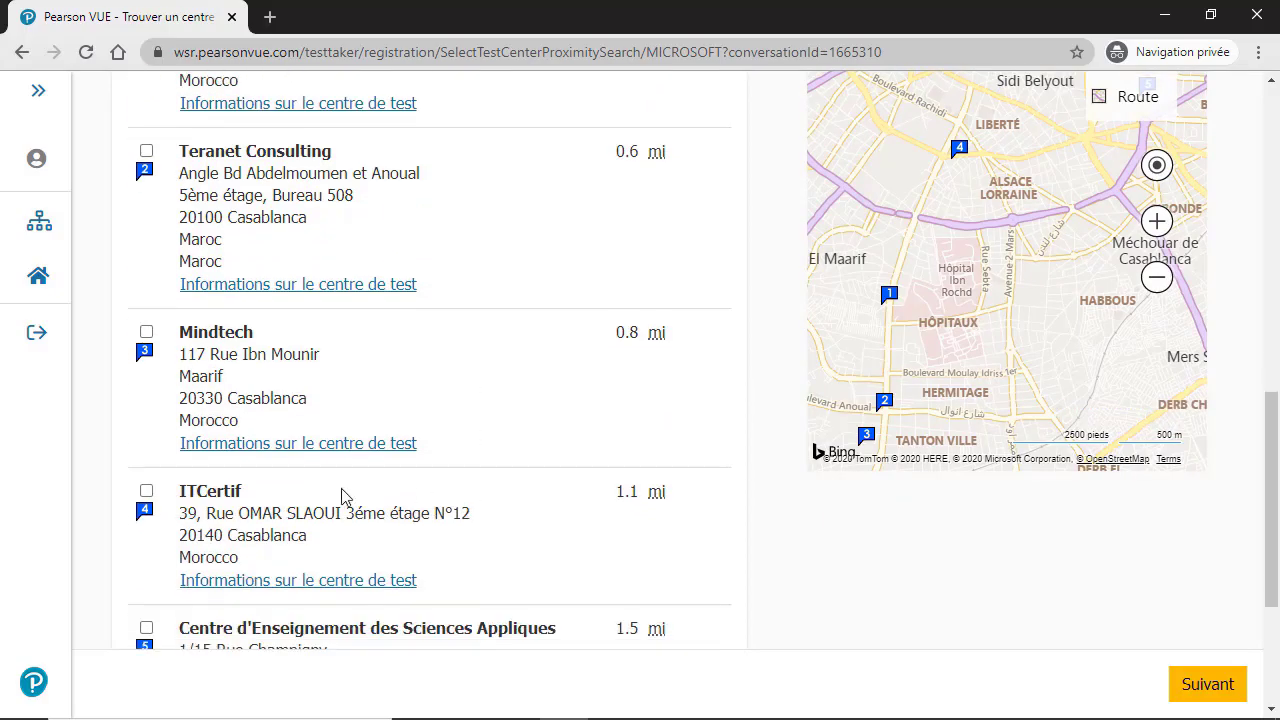
scroll(337, 497, "down", 1)
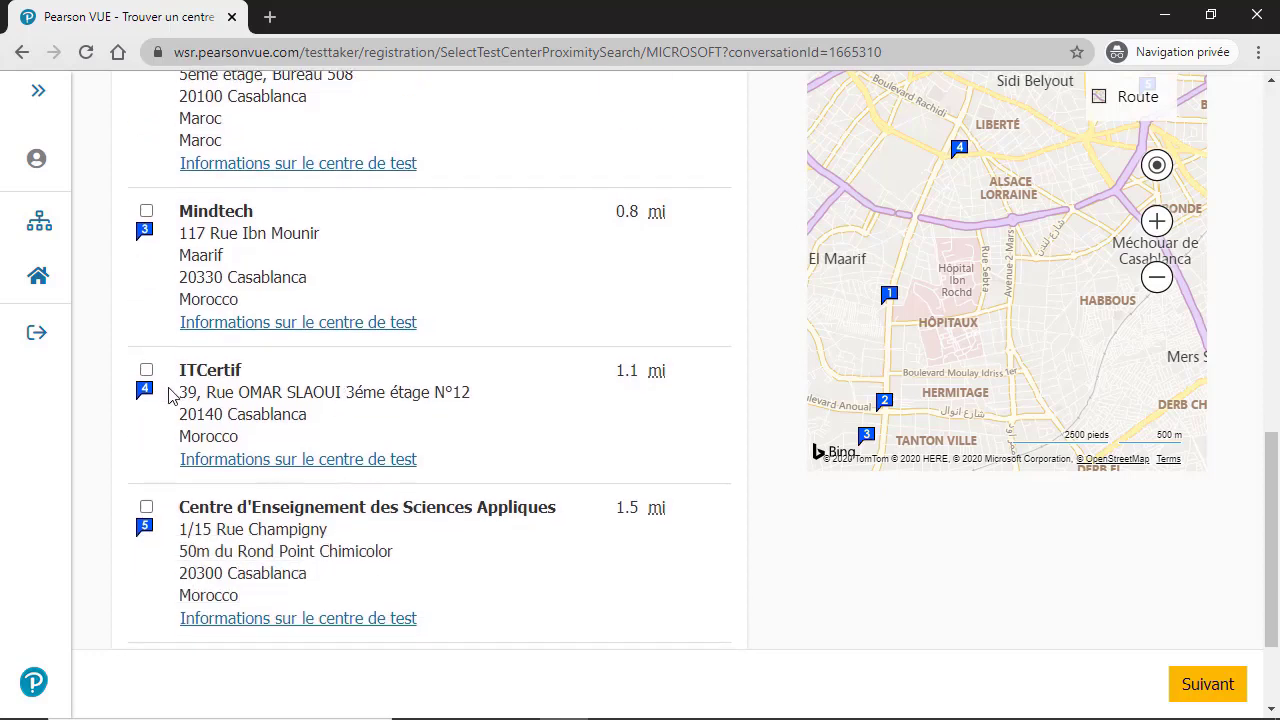
left_click(145, 371)
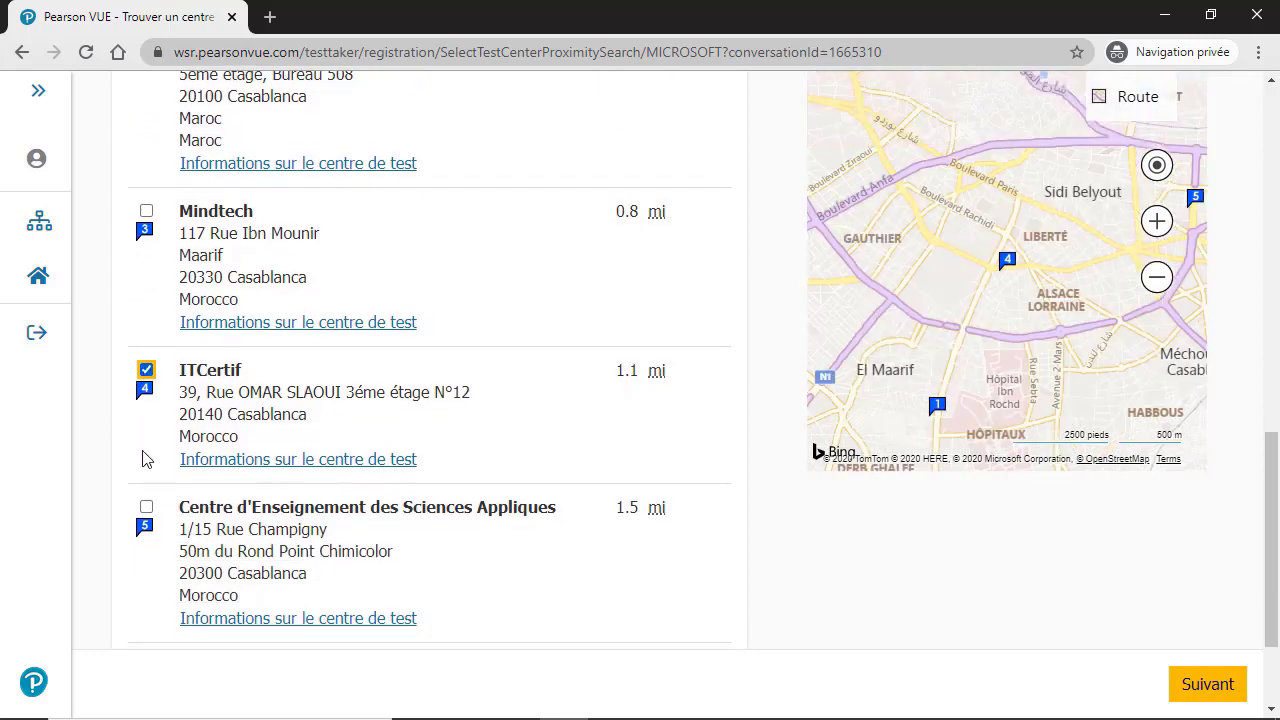
left_click(147, 512)
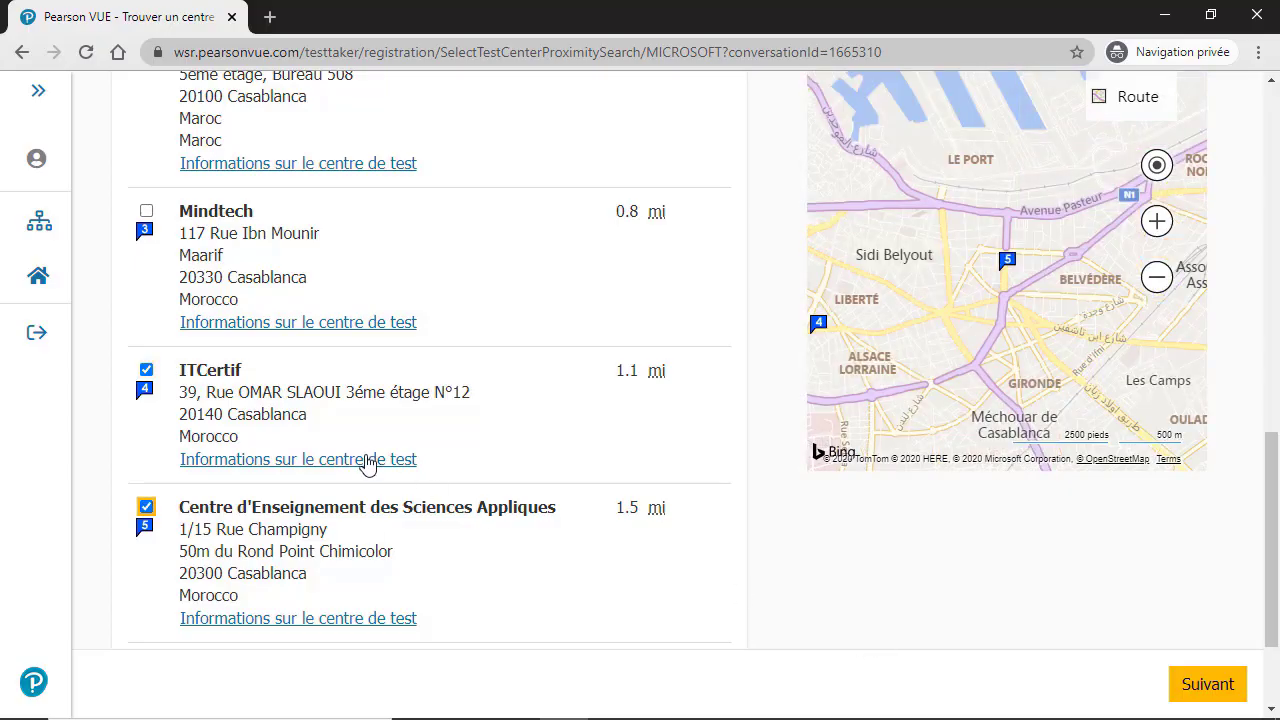
left_click(1222, 685)
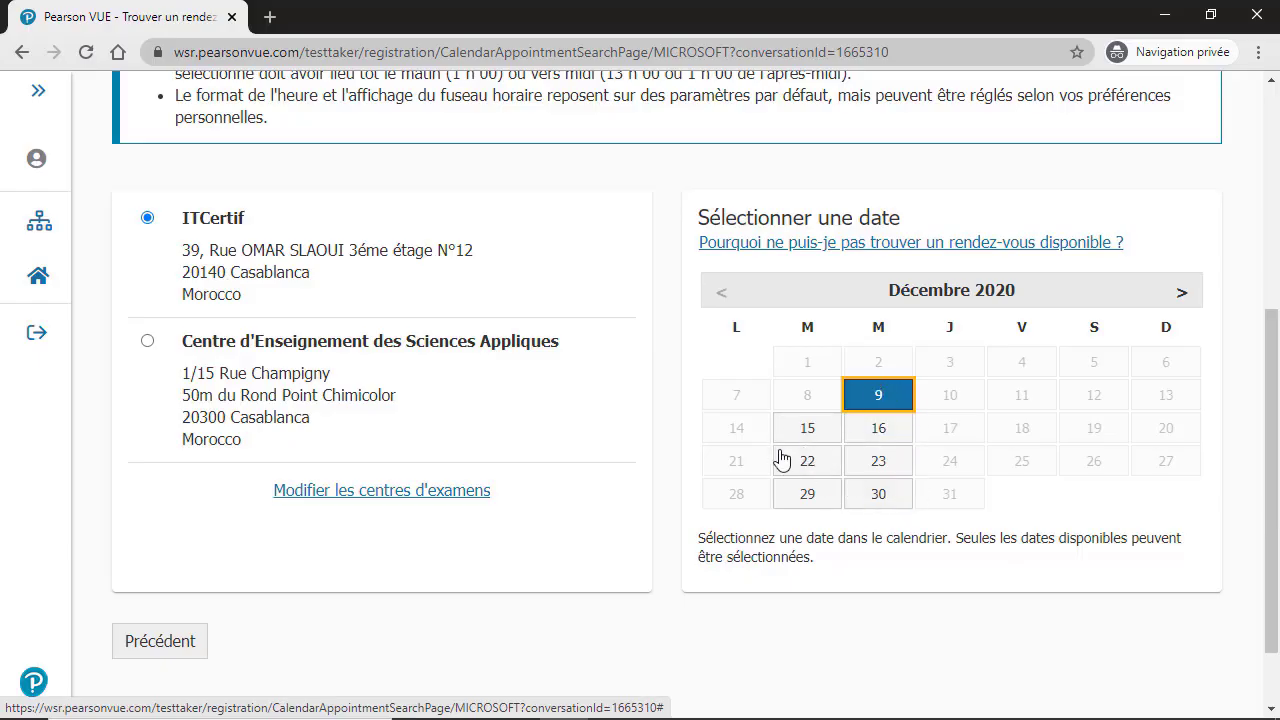
Step: Pick 23 December 2020 in the calendar and scroll down to the available start times
left_click(878, 465)
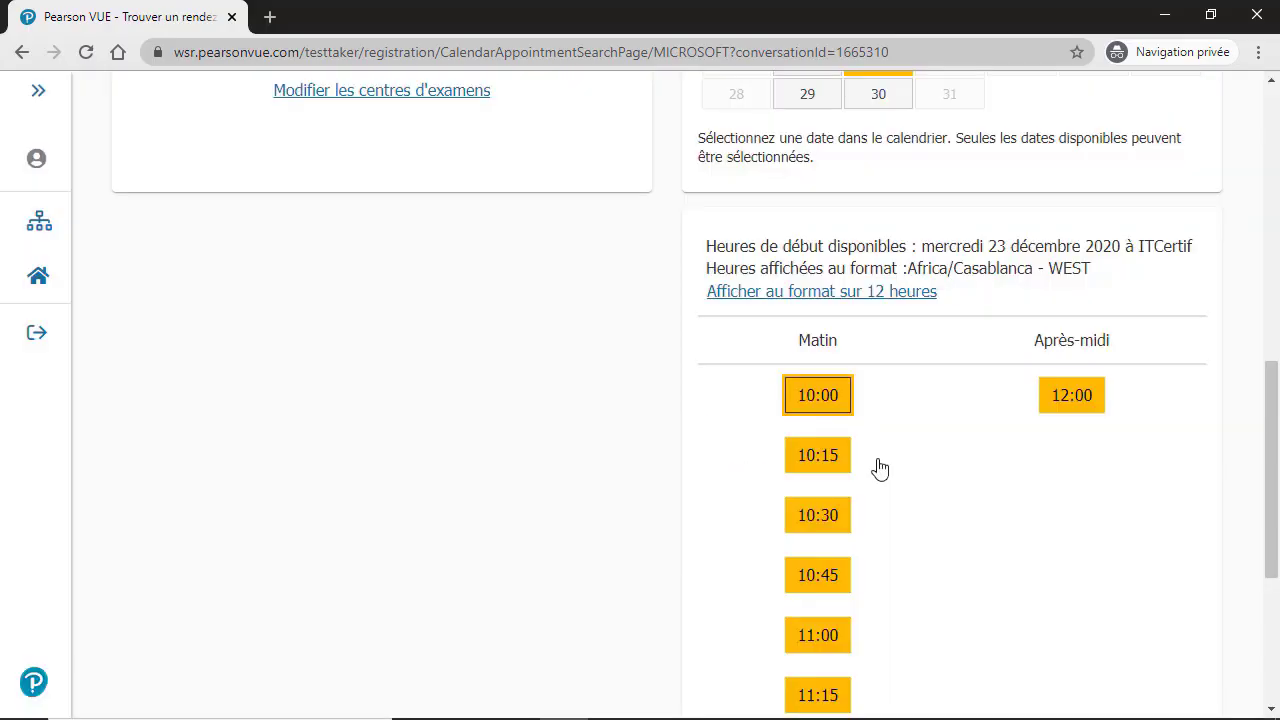
scroll(879, 468, "down", 1)
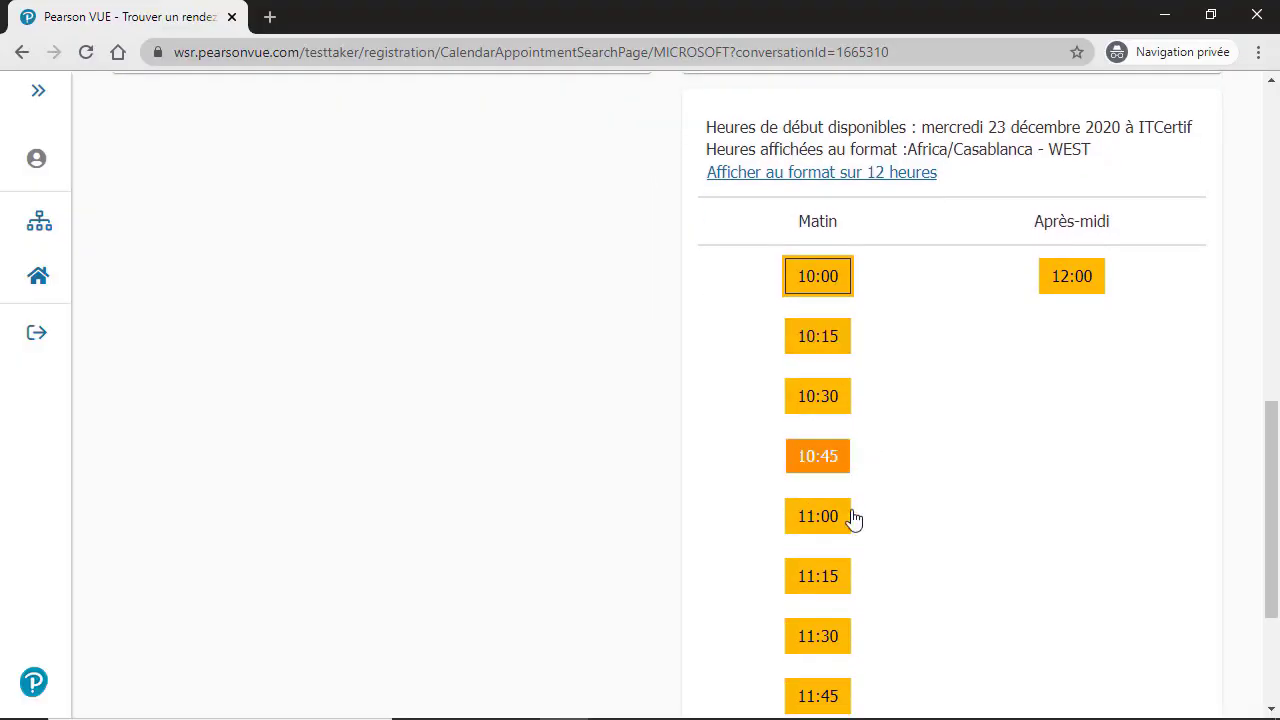
scroll(858, 532, "down", 1)
scroll(862, 547, "down", 1)
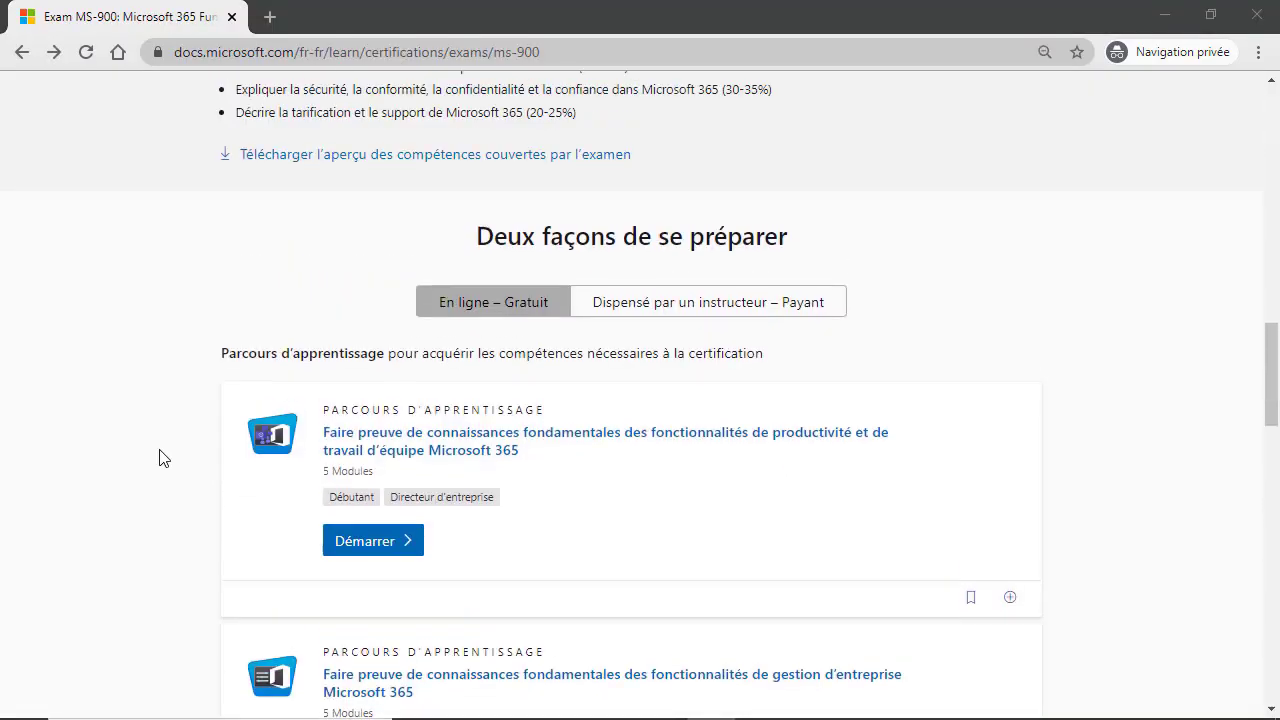
scroll(160, 457, "up", 15)
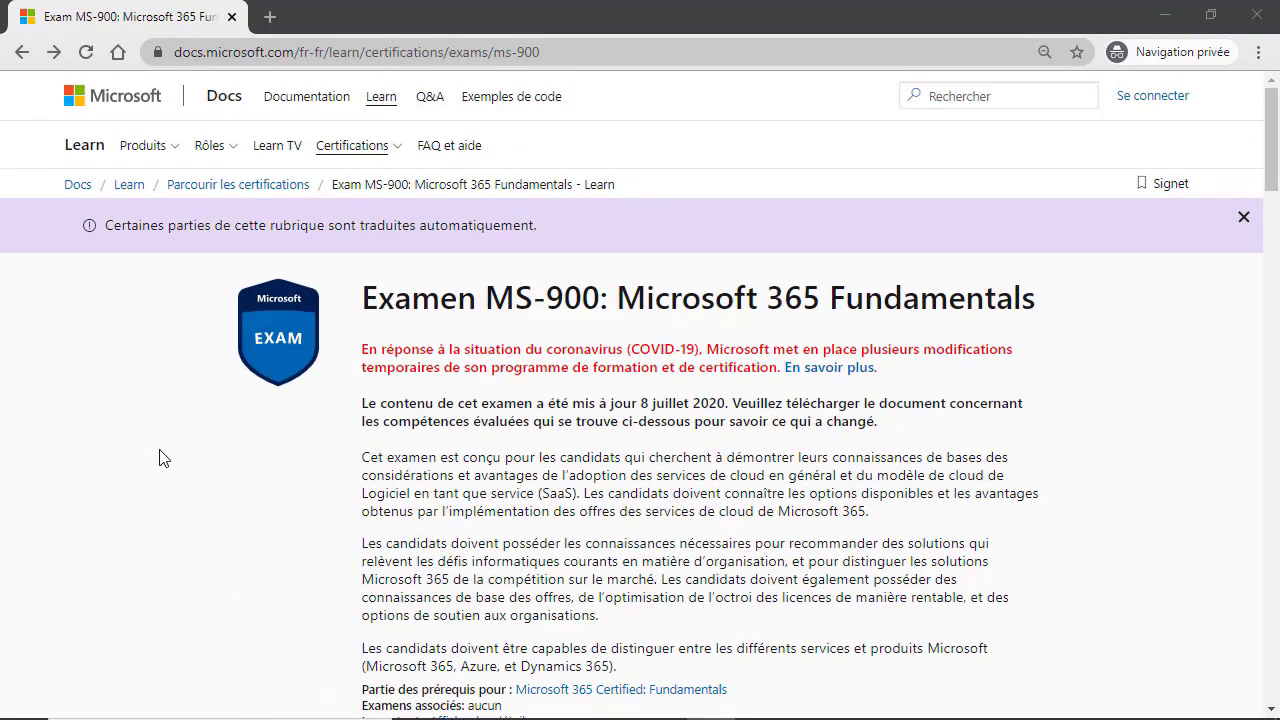
scroll(160, 457, "down", 1)
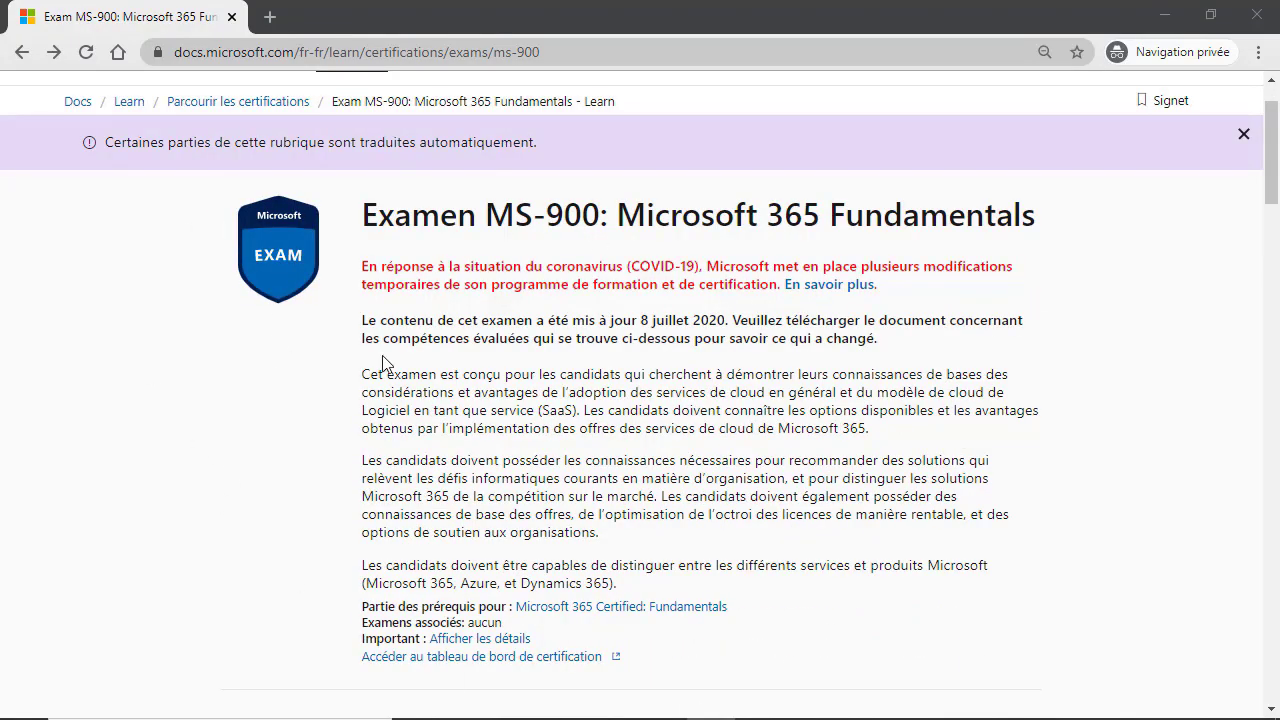
scroll(271, 494, "down", 10)
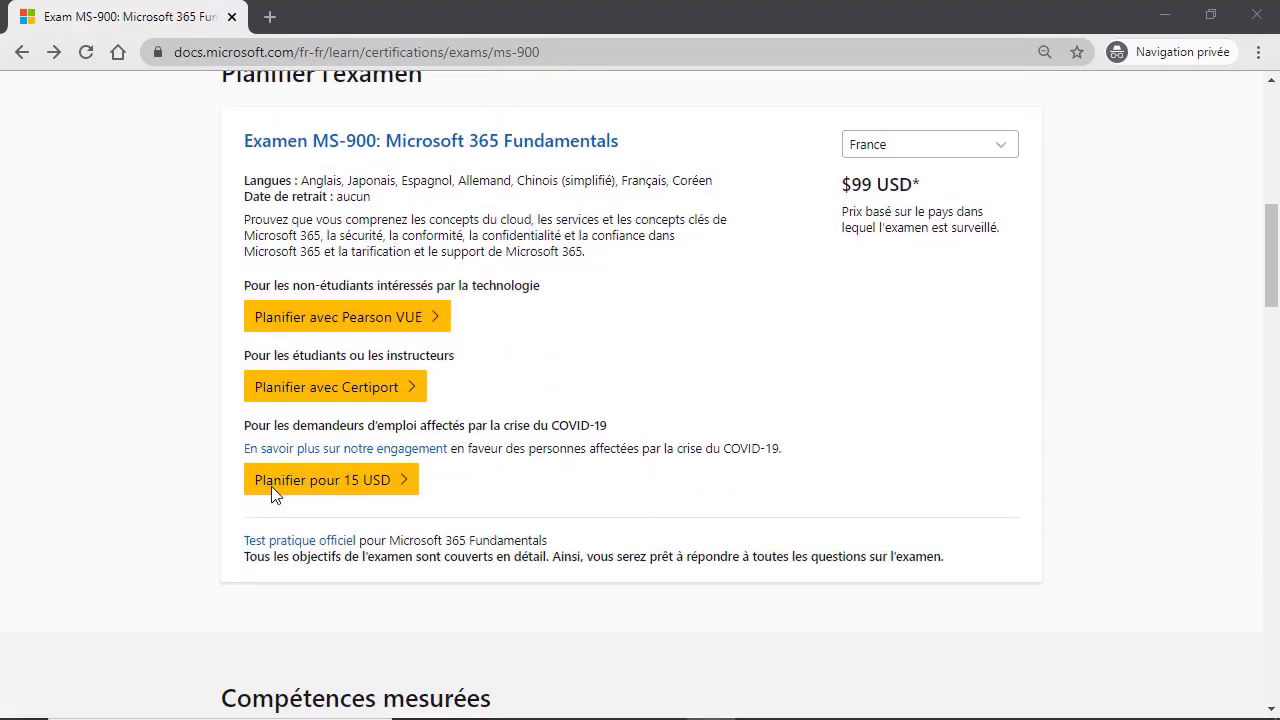
scroll(271, 488, "down", 5)
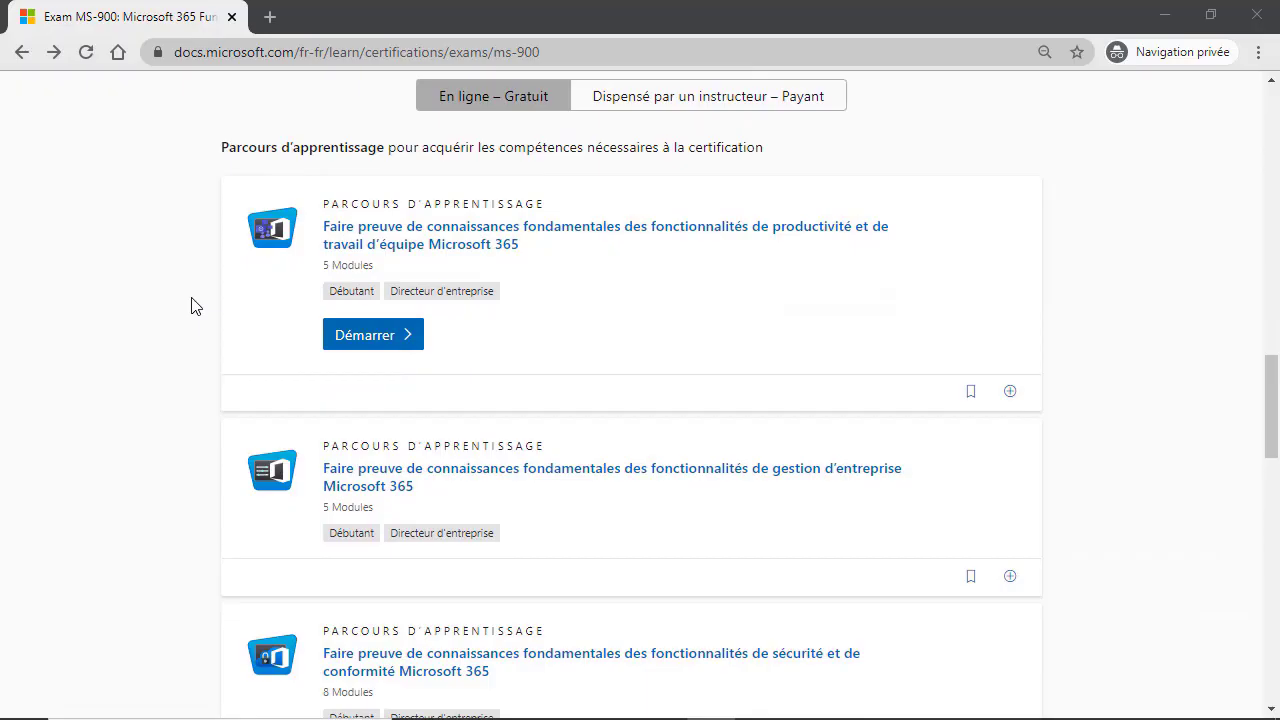
scroll(195, 306, "down", 3)
scroll(195, 306, "up", 2)
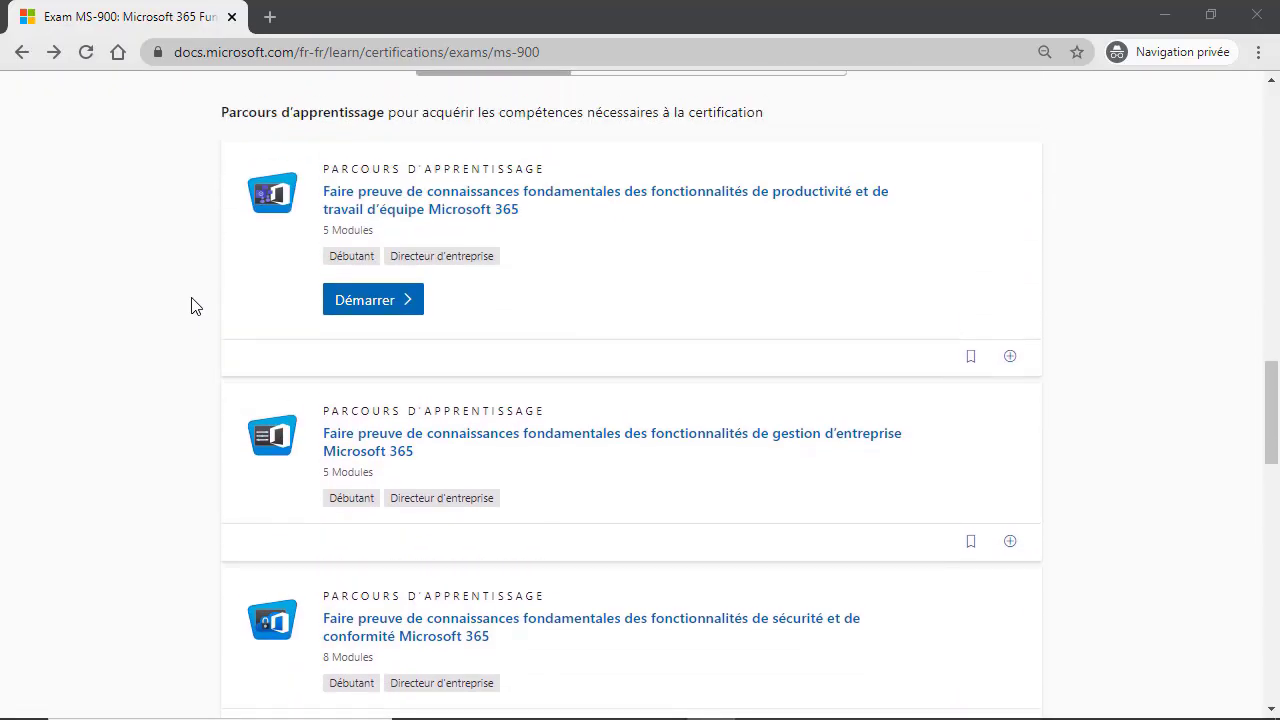
Step: Open the productivity and teamwork learning path and scroll through its modules
left_click(373, 312)
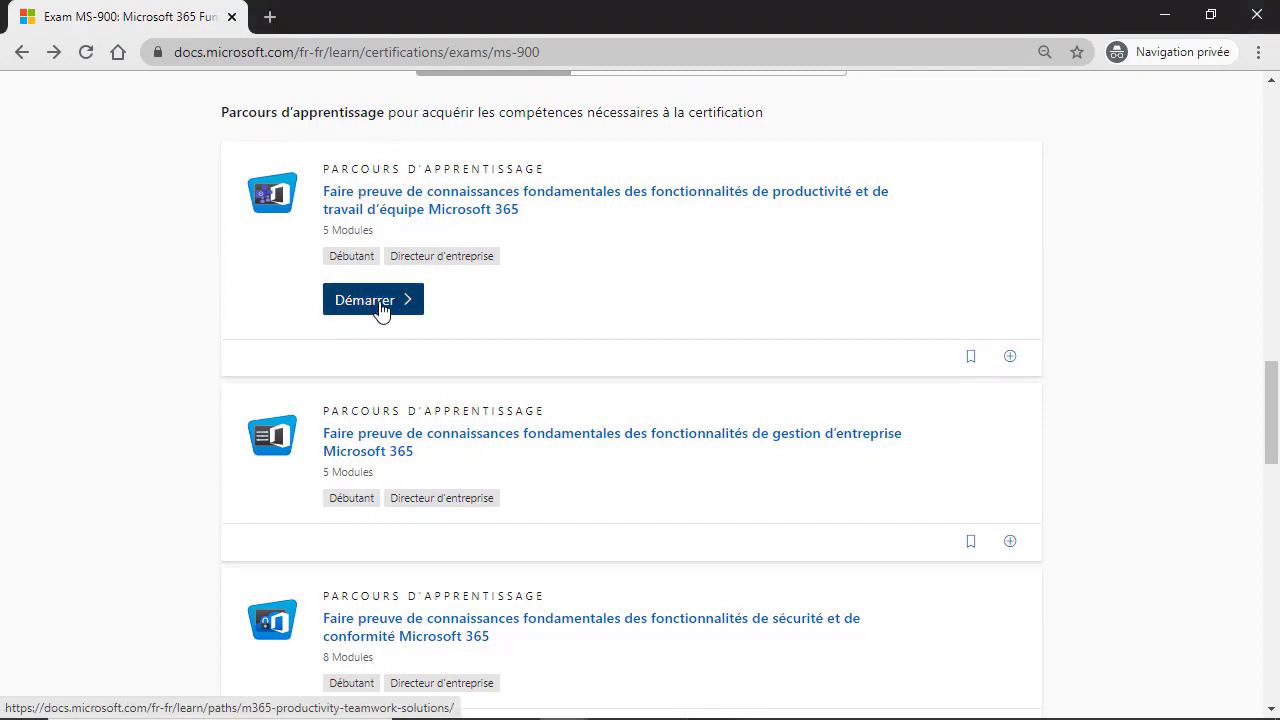
scroll(314, 537, "down", 2)
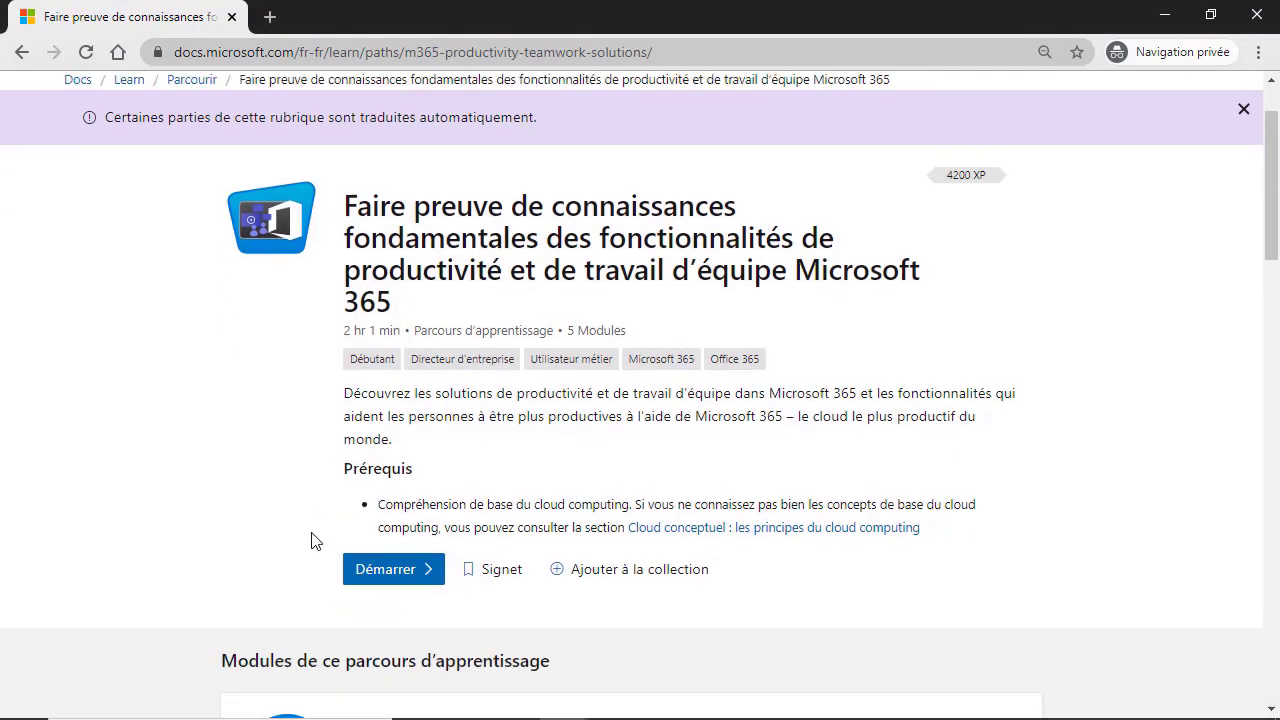
scroll(260, 460, "down", 3)
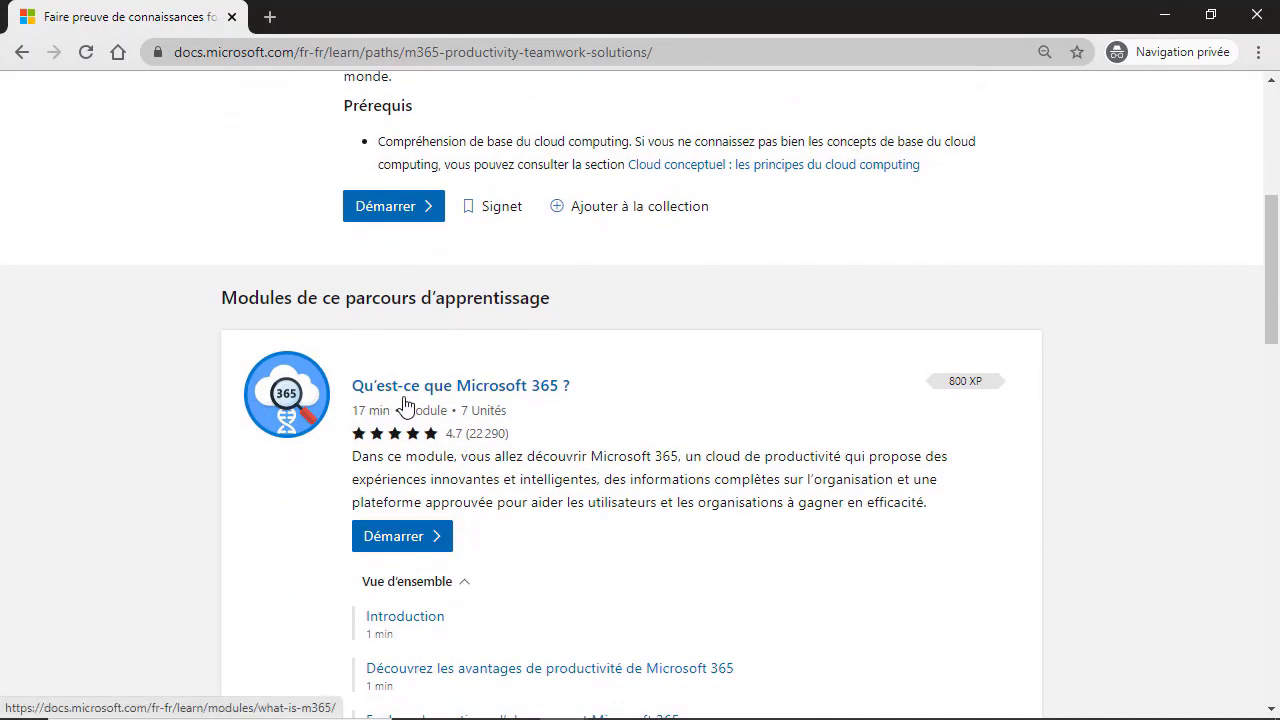
scroll(605, 421, "down", 3)
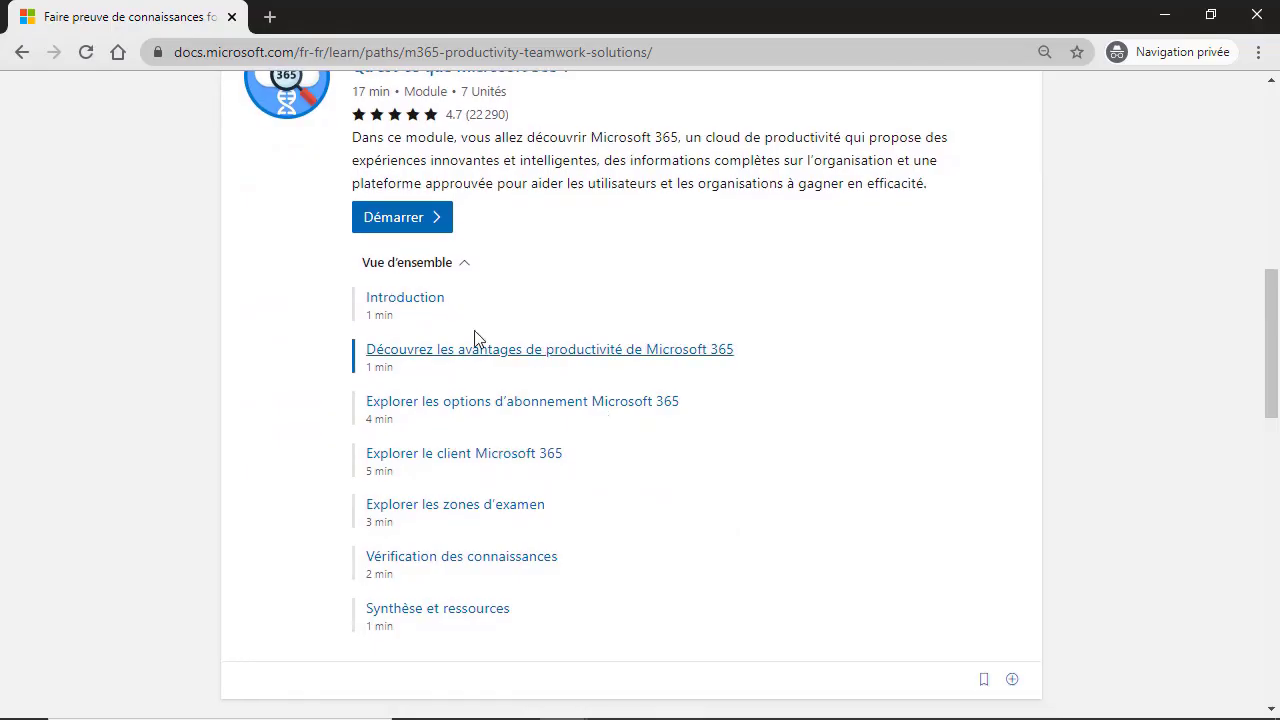
Step: Start the 'Qu'est-ce que Microsoft 365 ?' Introduction unit, then switch to the Liens utiles slideshow
left_click(396, 220)
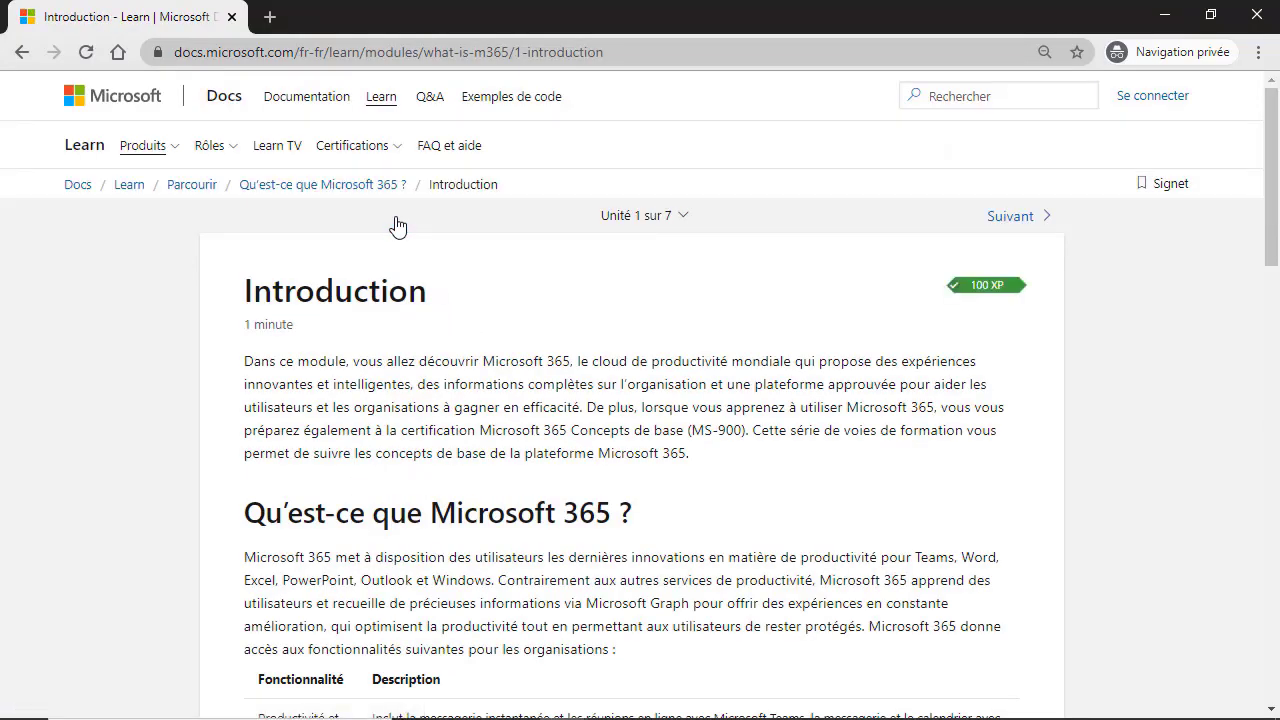
scroll(568, 526, "down", 3)
scroll(568, 526, "down", 5)
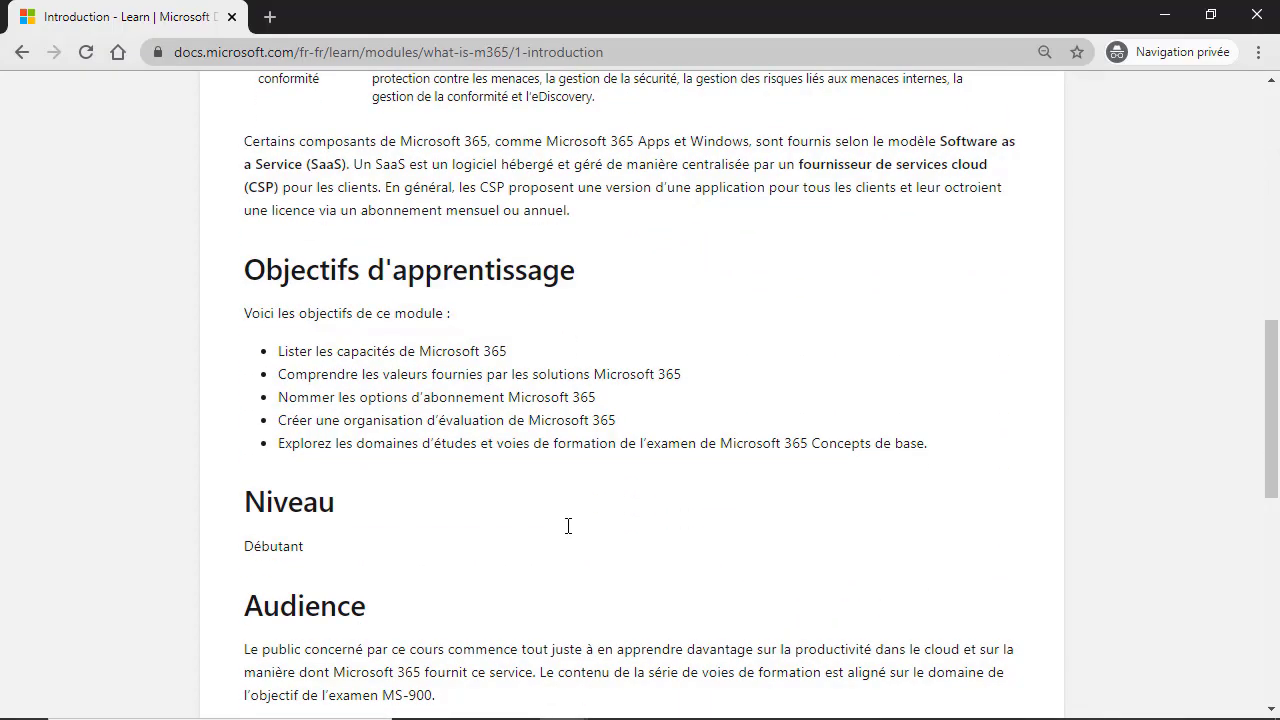
scroll(568, 526, "down", 4)
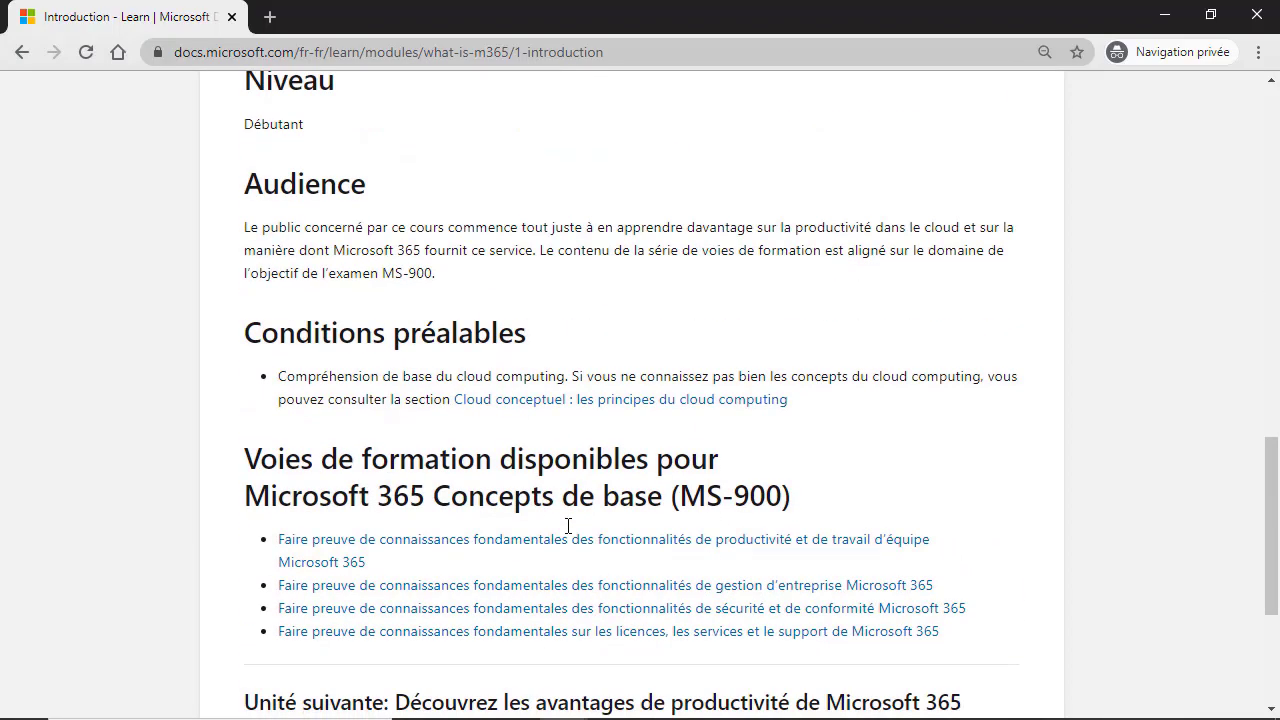
scroll(568, 526, "up", 15)
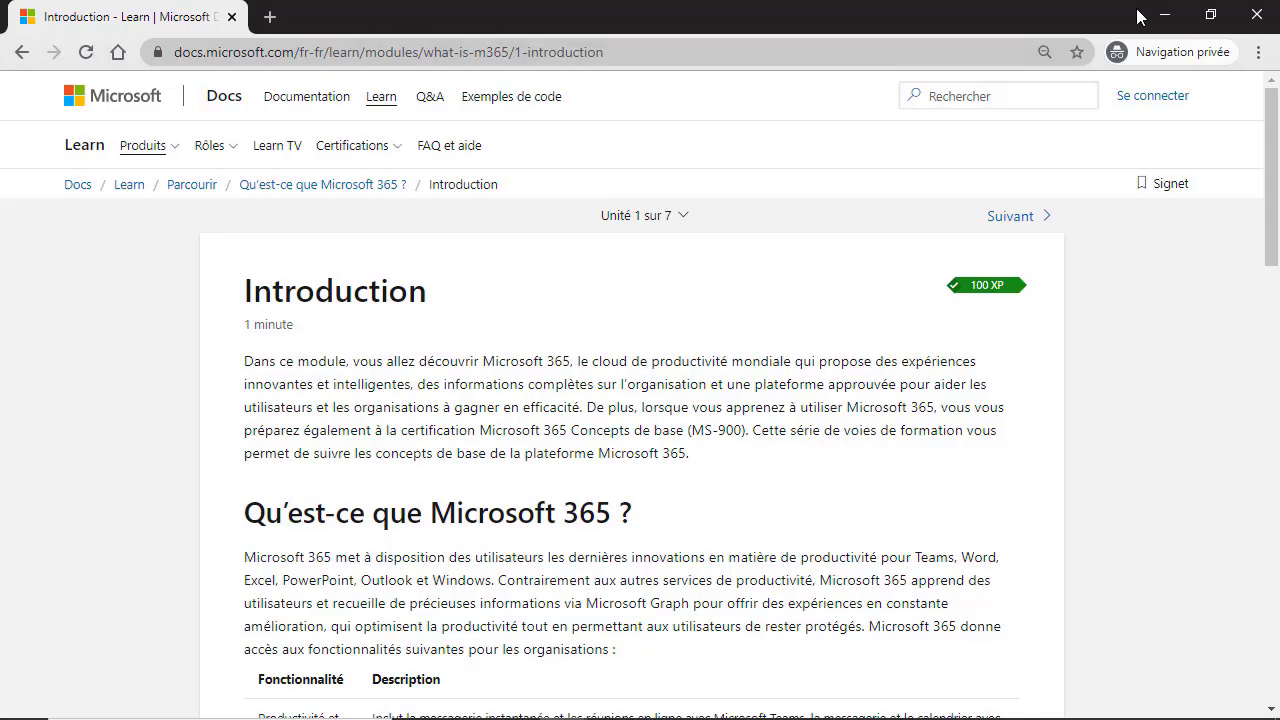
key("alt+Tab")
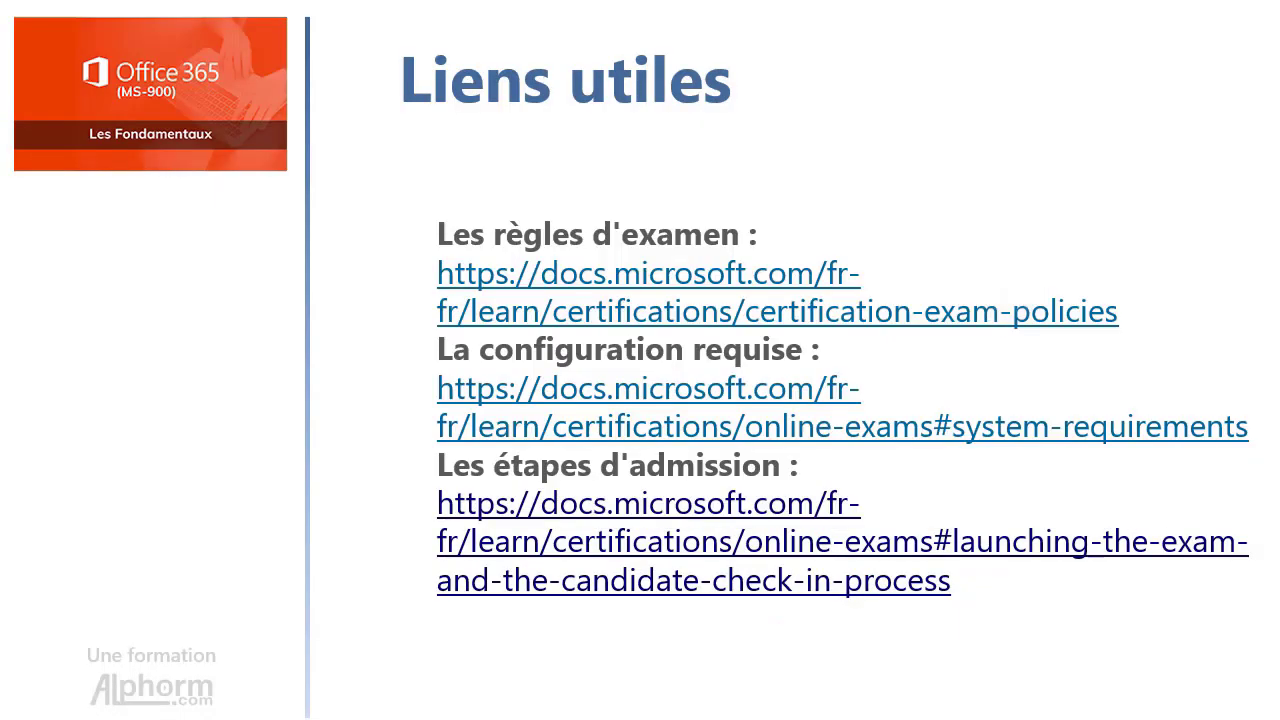